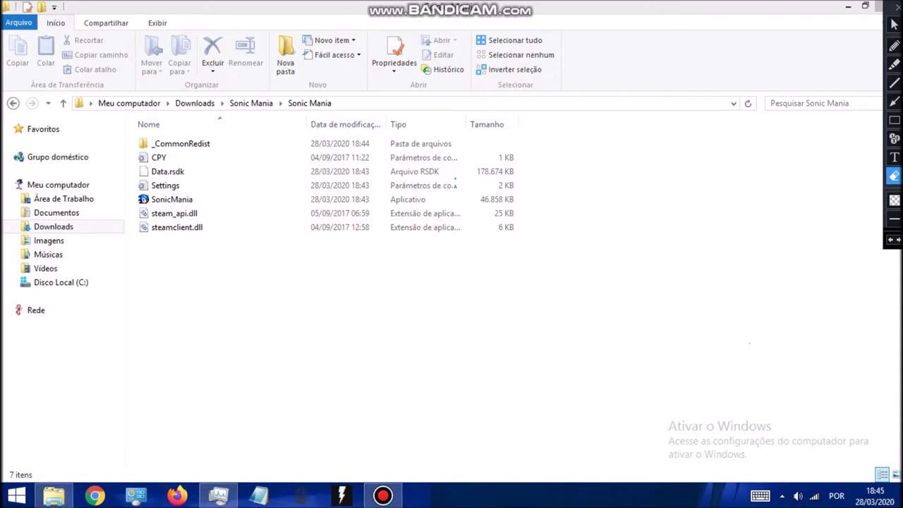
Step: Write the on-screen note "I'm Gonna Teach You How To Add Mods To Sonic Mania (Not Plus)" beside the file list
{"action": "left_click", "coordinate": [894, 158]}
{"action": "left_click", "coordinate": [515, 191]}
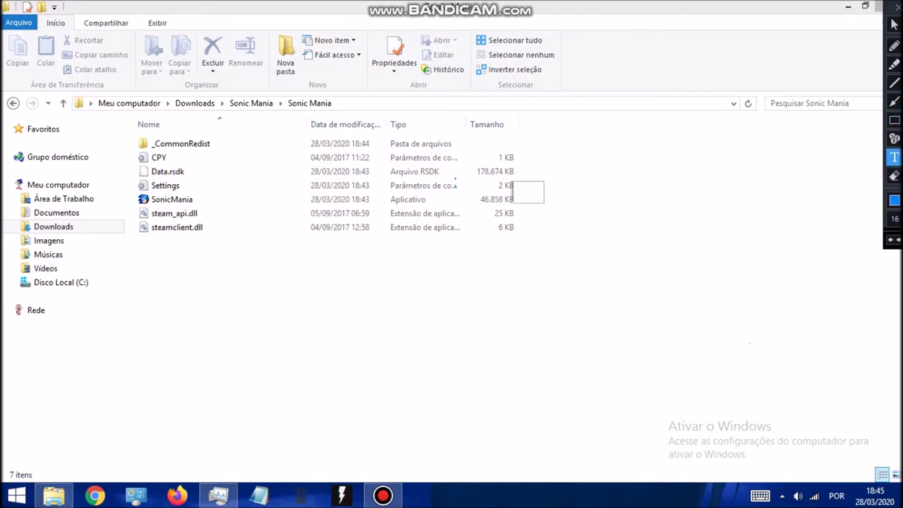
{"action": "type", "text": "I'm Gon"}
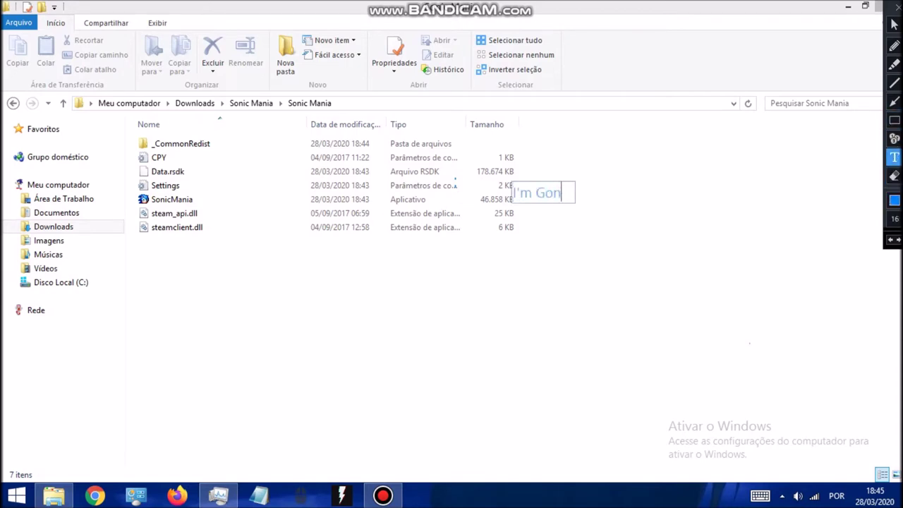
{"action": "type", "text": "na Teach You How o"}
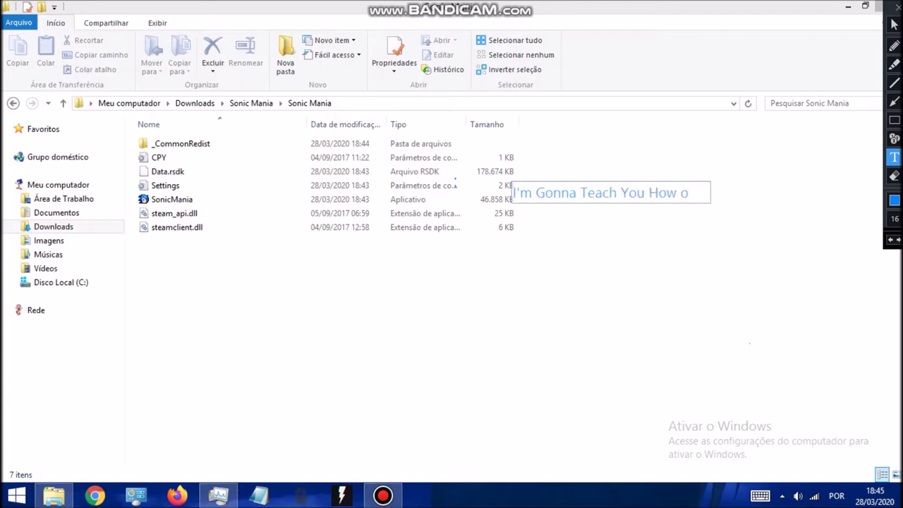
{"action": "key", "text": "BackSpace"}
{"action": "type", "text": "To"}
{"action": "type", "text": " Add Mods To So"}
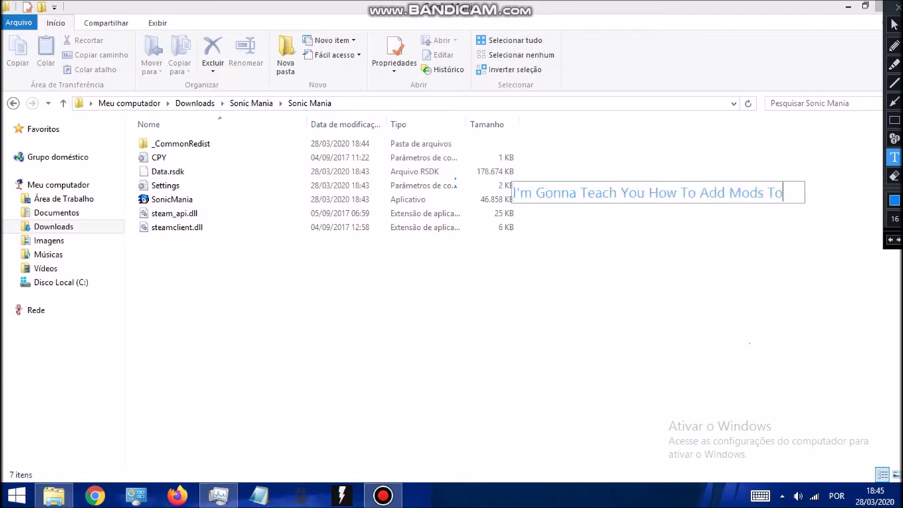
{"action": "key", "text": "BackSpace"}
{"action": "key", "text": "BackSpace"}
{"action": "type", "text": "Sonic Ma"}
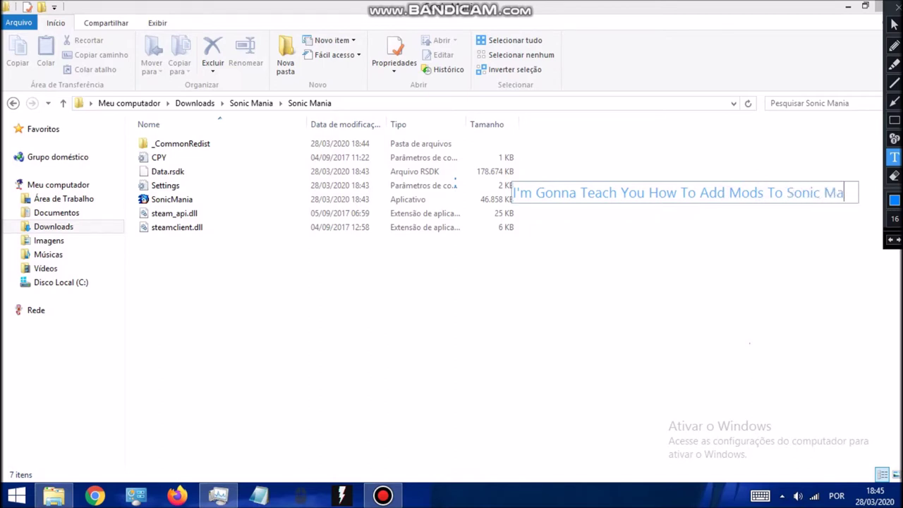
{"action": "type", "text": "nia ("}
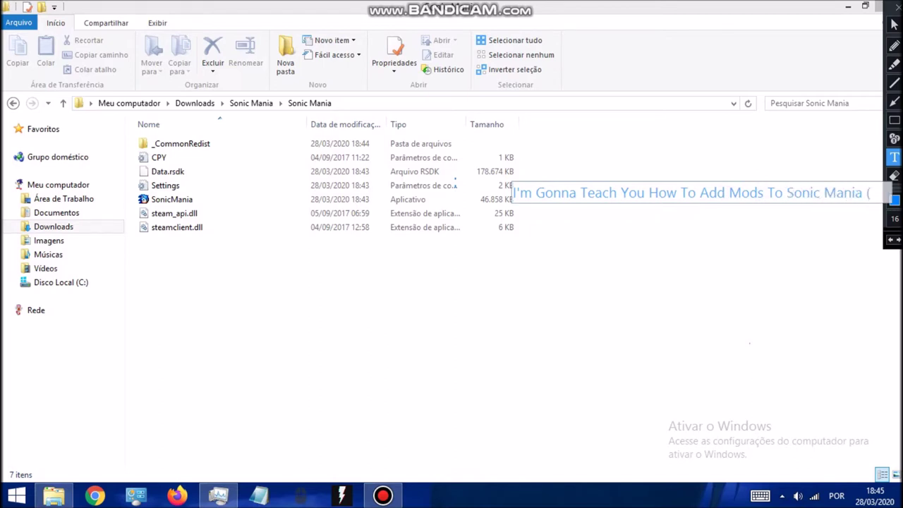
{"action": "type", "text": "Not Plus"}
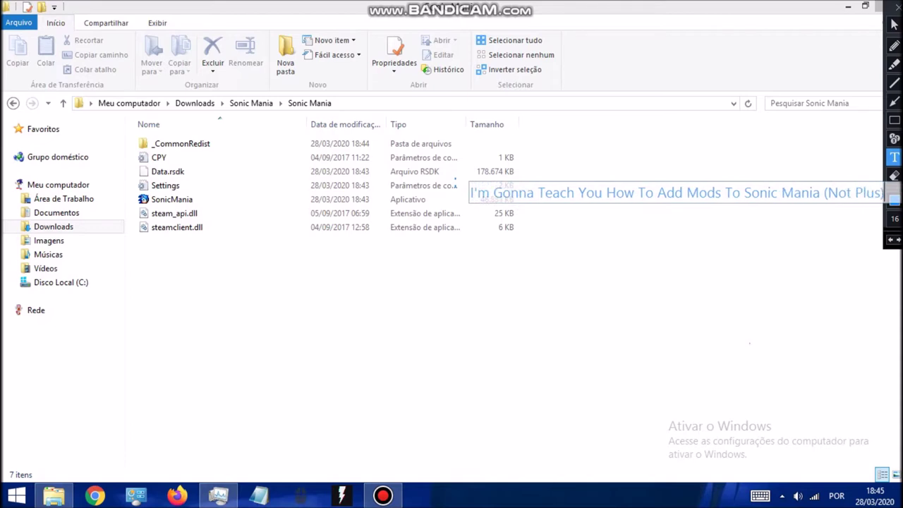
{"action": "type", "text": ")"}
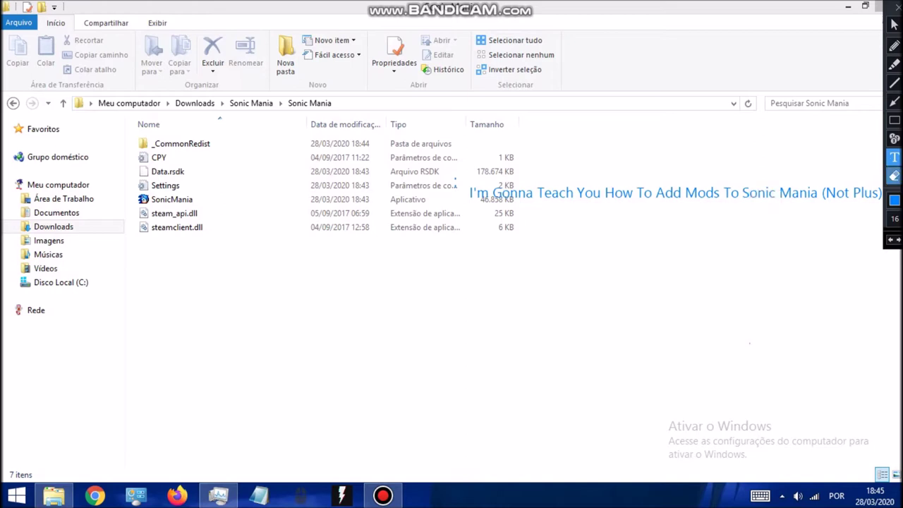
Step: Erase the on-screen introduction note about adding mods and return to normal pointer mode
{"action": "left_click", "coordinate": [894, 175]}
{"action": "mouse_move", "coordinate": [446, 188]}
{"action": "left_mouse_down"}
{"action": "mouse_move", "coordinate": [782, 222]}
{"action": "mouse_move", "coordinate": [872, 201]}
{"action": "left_mouse_up"}
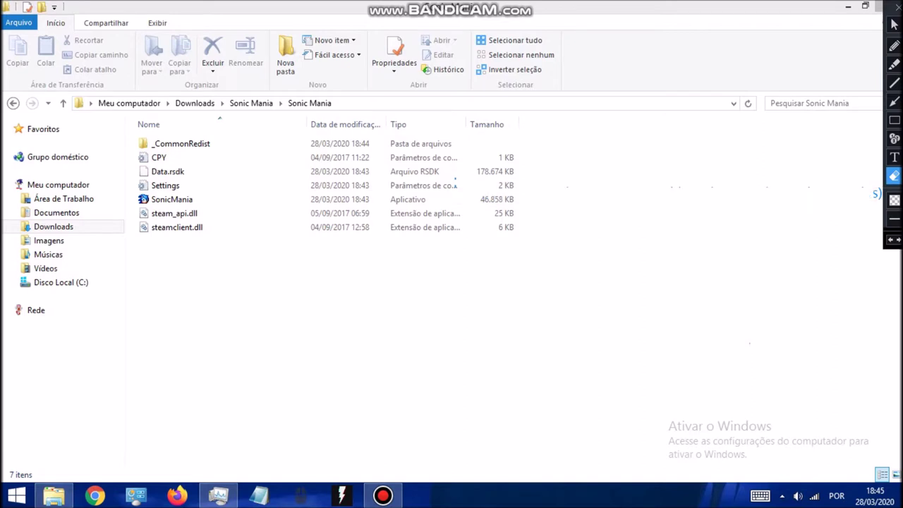
{"action": "left_click", "coordinate": [895, 158]}
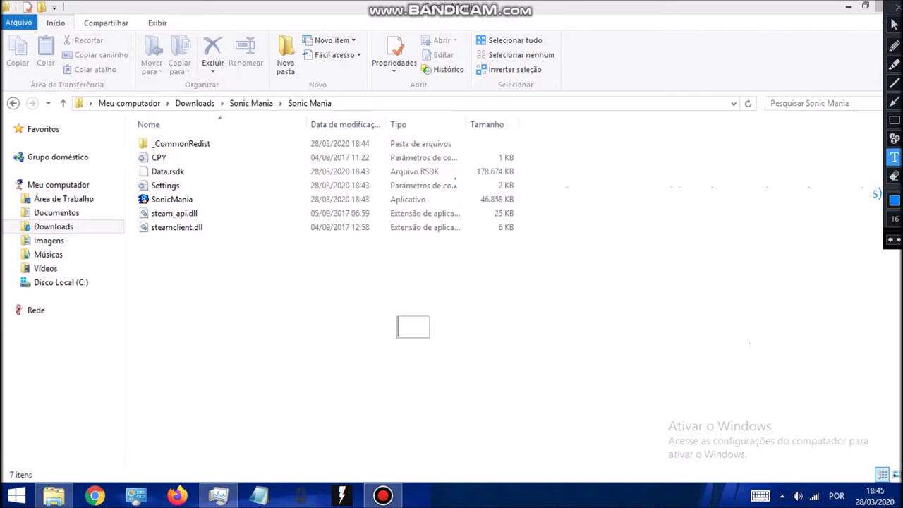
{"action": "left_click", "coordinate": [894, 25]}
{"action": "left_click", "coordinate": [839, 162]}
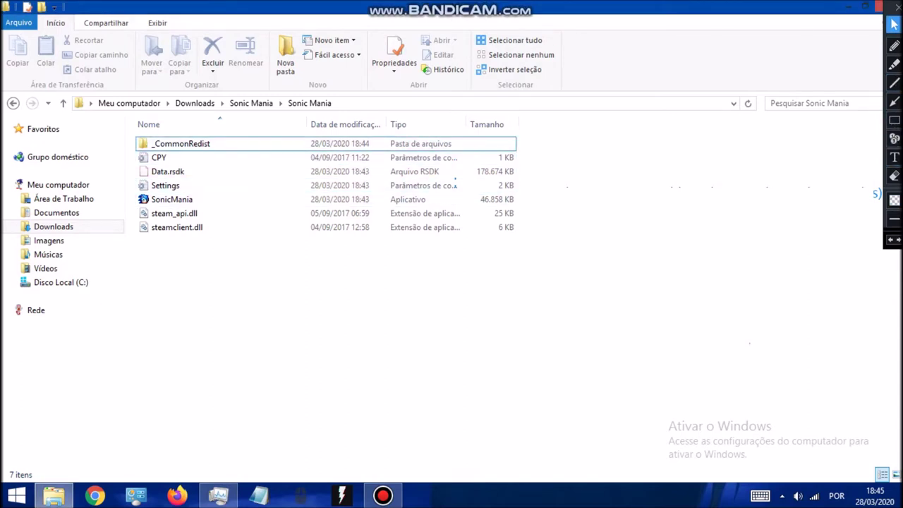
{"action": "left_click", "coordinate": [895, 157]}
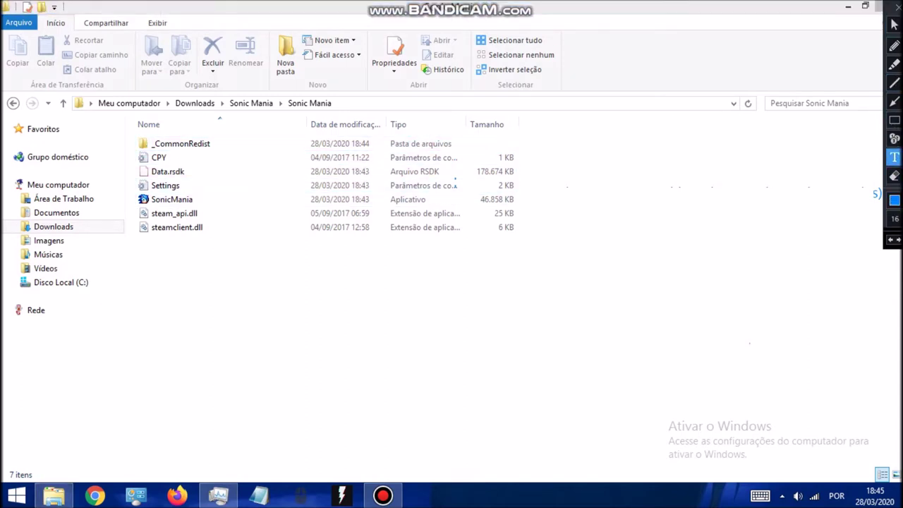
{"action": "left_click", "coordinate": [801, 204]}
{"action": "type", "text": "Step 1:"}
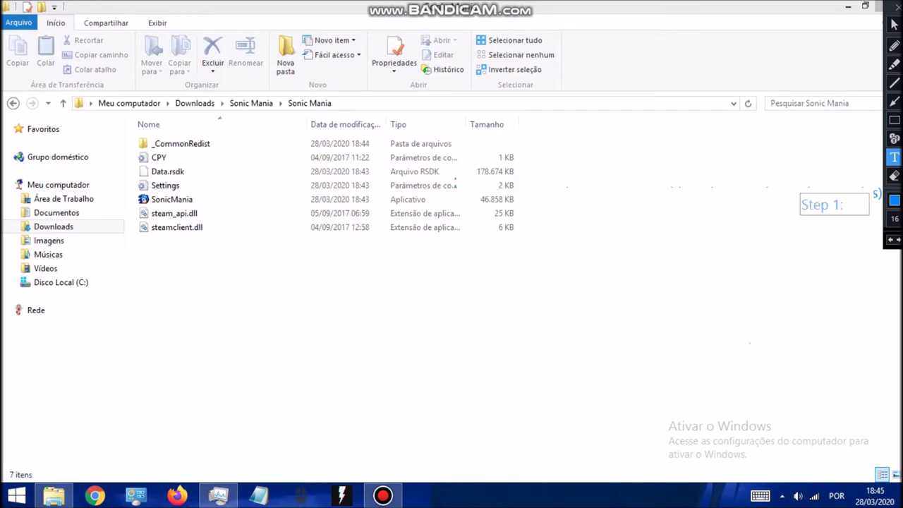
{"action": "type", "text": " You Will Need"}
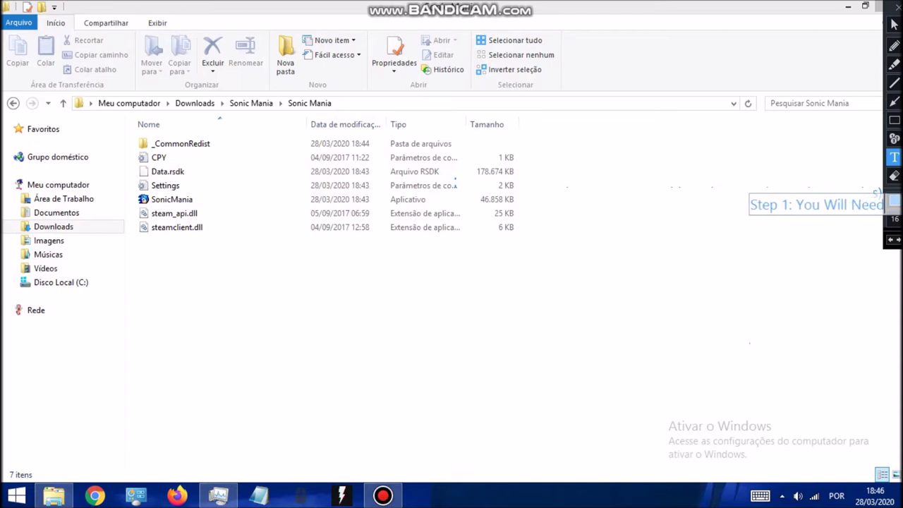
{"action": "type", "text": " Mod"}
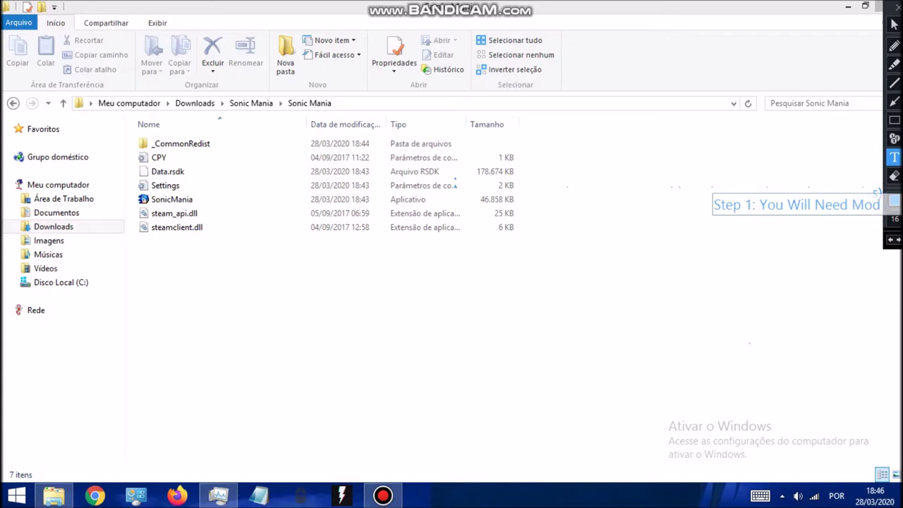
{"action": "left_click", "coordinate": [48, 234]}
{"action": "left_click", "coordinate": [48, 234]}
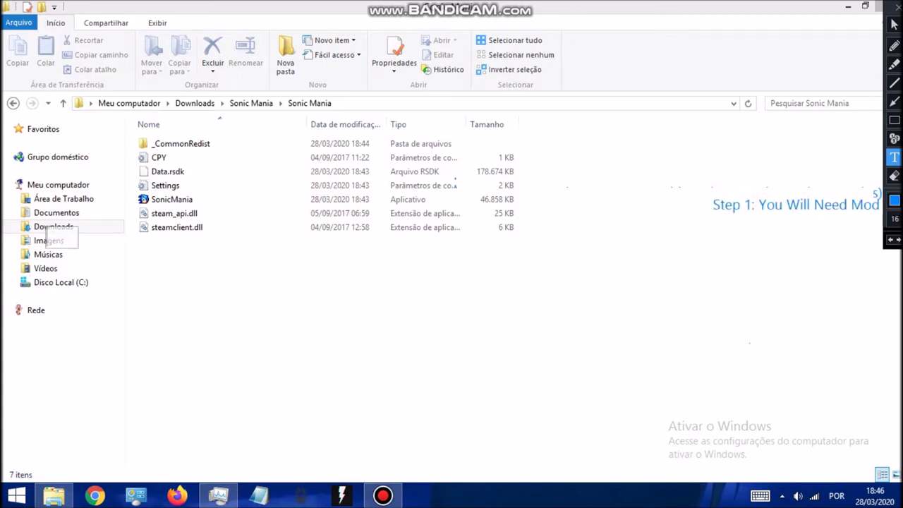
{"action": "left_click", "coordinate": [894, 176]}
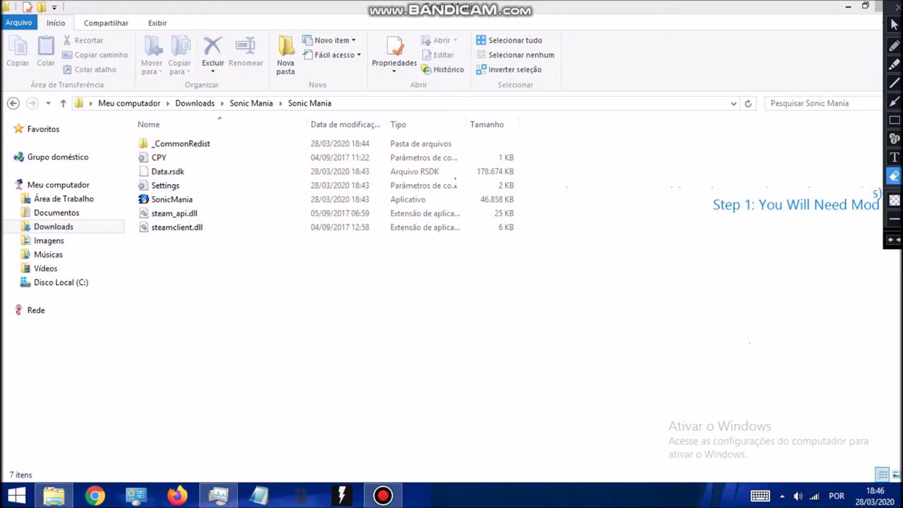
{"action": "mouse_move", "coordinate": [877, 202]}
{"action": "left_mouse_down"}
{"action": "mouse_move", "coordinate": [691, 202]}
{"action": "mouse_move", "coordinate": [882, 211]}
{"action": "left_mouse_up"}
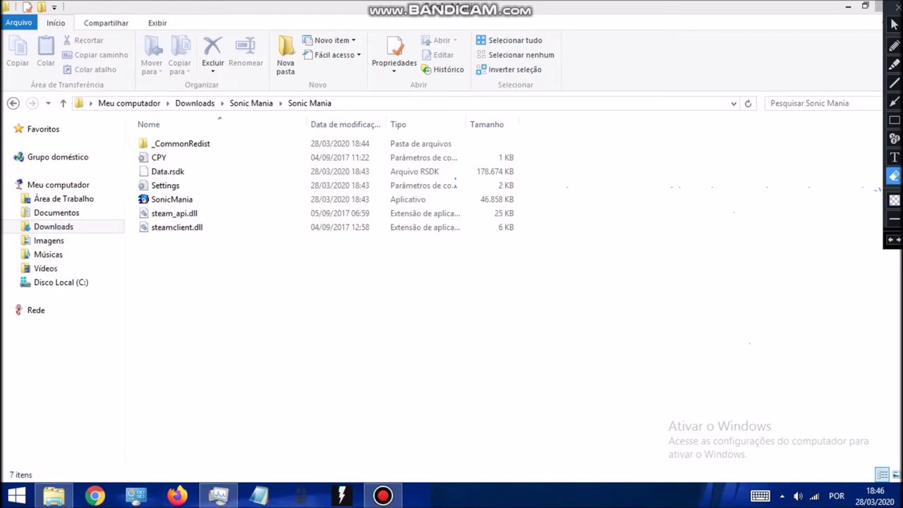
Step: Leave annotation mode and open the Downloads folder
{"action": "left_click", "coordinate": [893, 24]}
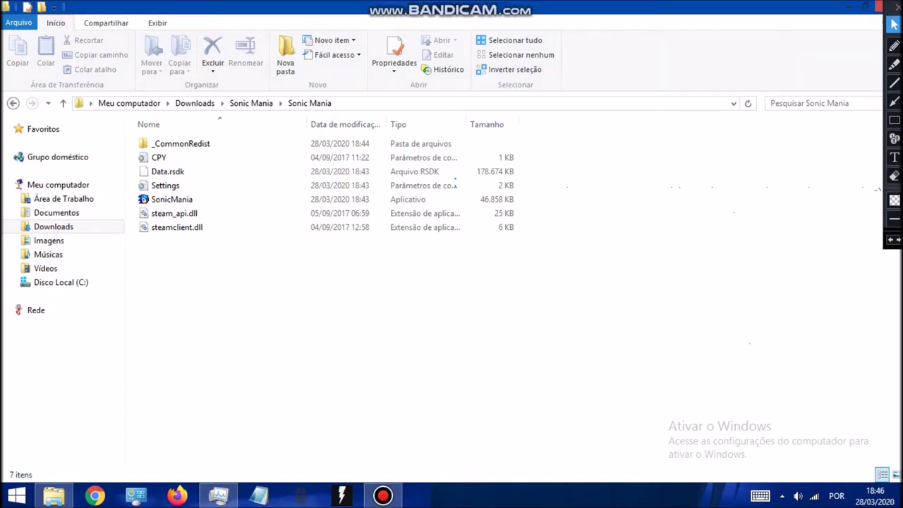
{"action": "left_click", "coordinate": [54, 226]}
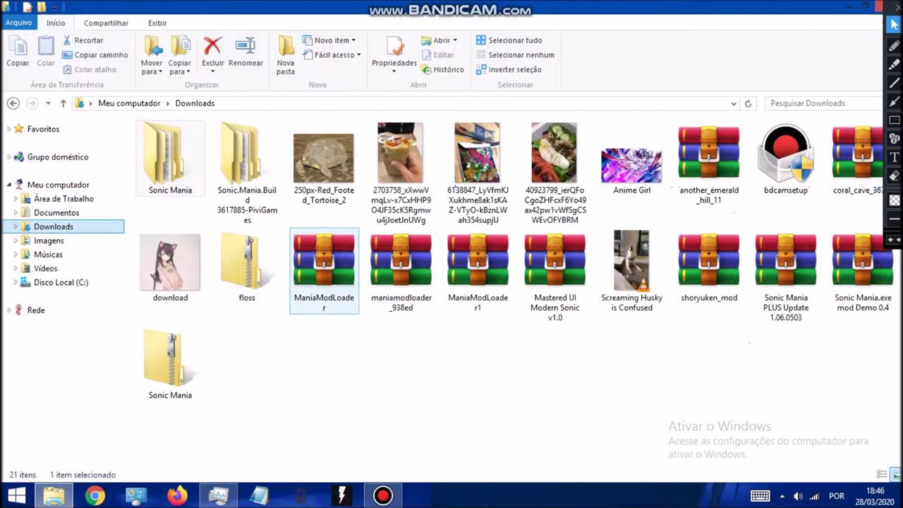
Step: Write the on-screen note "Step 1: You Will Need Mania Mod Loader To Run A Mod..." over the Downloads folder
{"action": "left_click", "coordinate": [894, 157]}
{"action": "left_click", "coordinate": [493, 252]}
{"action": "type", "text": "Step 1"}
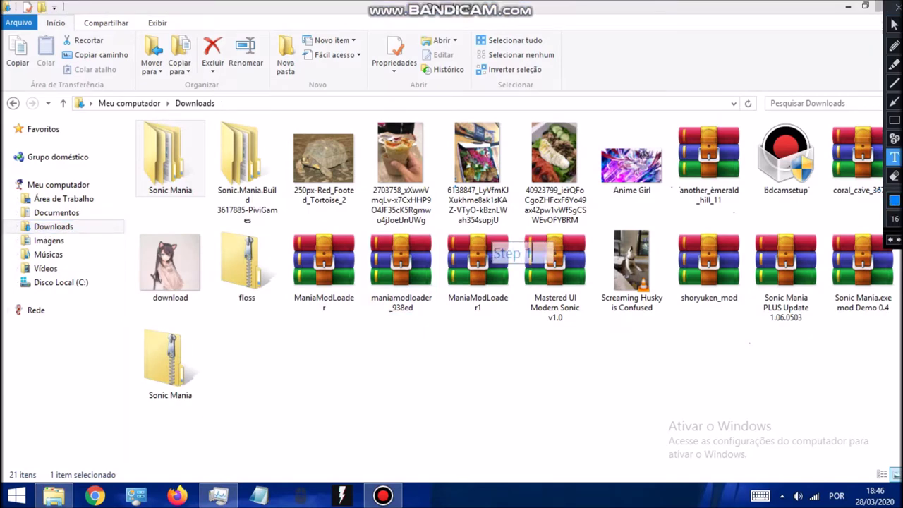
{"action": "type", "text": " : You"}
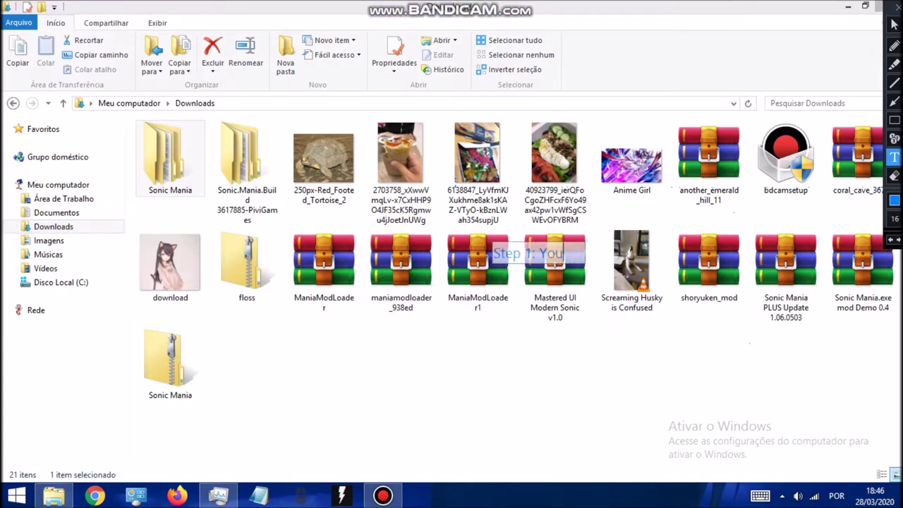
{"action": "type", "text": " Will Need "}
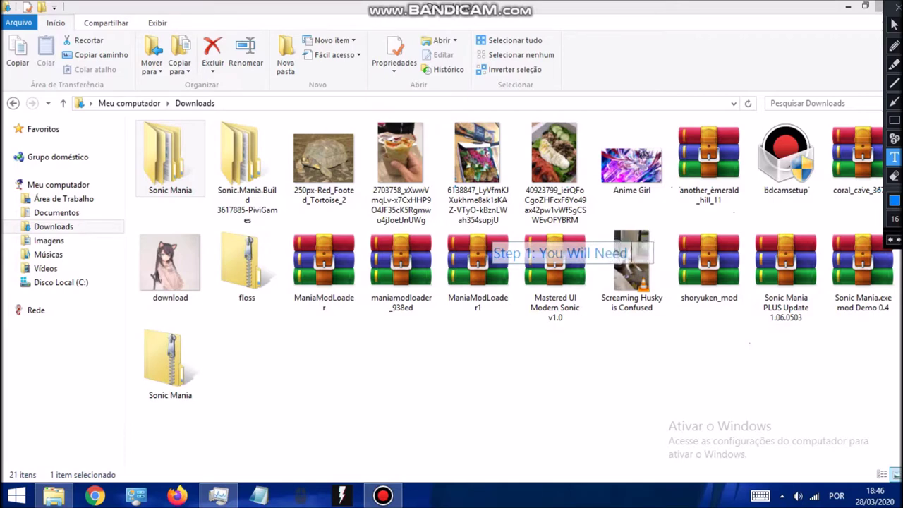
{"action": "type", "text": "Mani"}
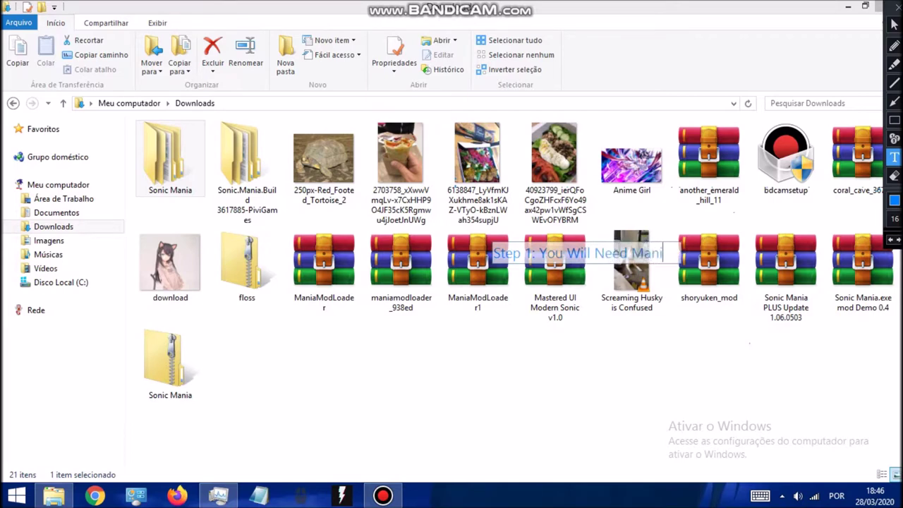
{"action": "type", "text": "a Mod"}
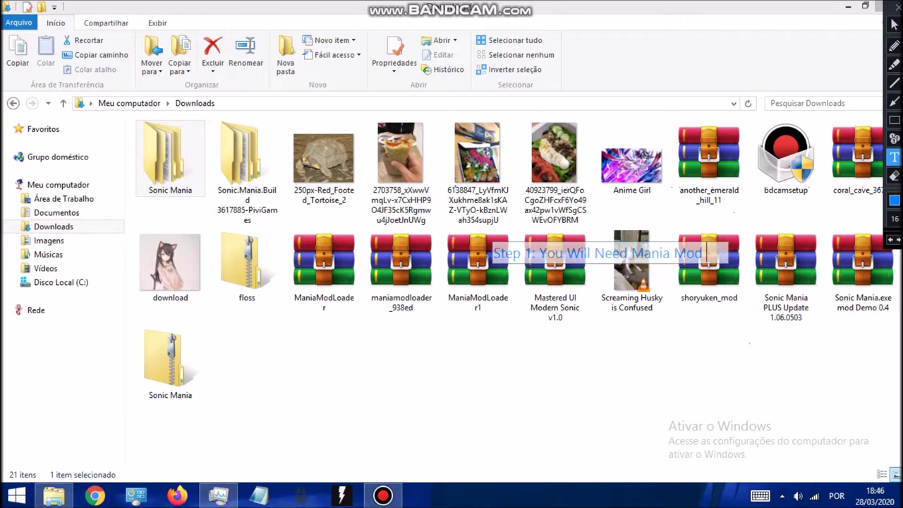
{"action": "type", "text": " Loader T"}
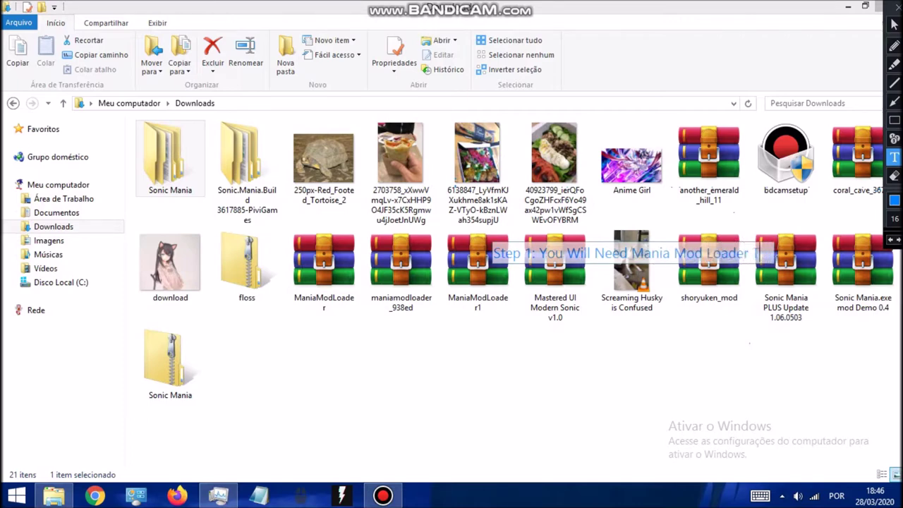
{"action": "type", "text": "o Run A"}
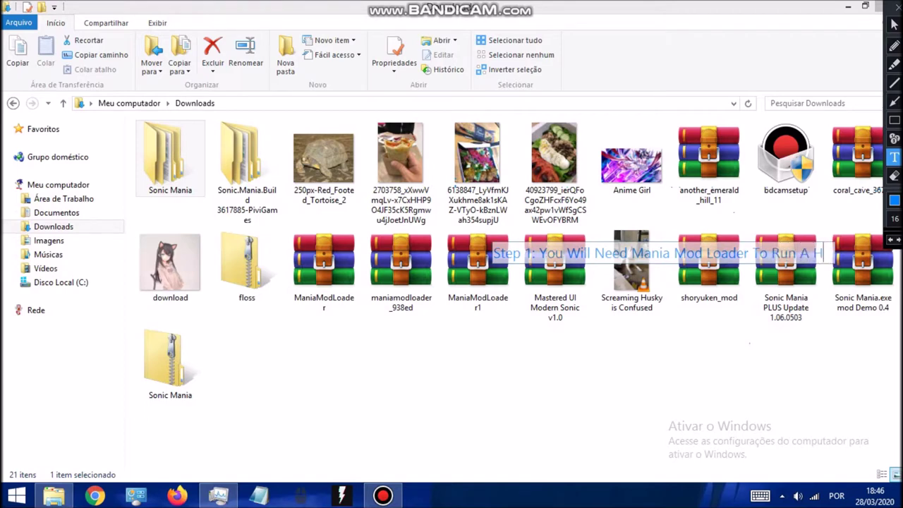
{"action": "type", "text": " Mod"}
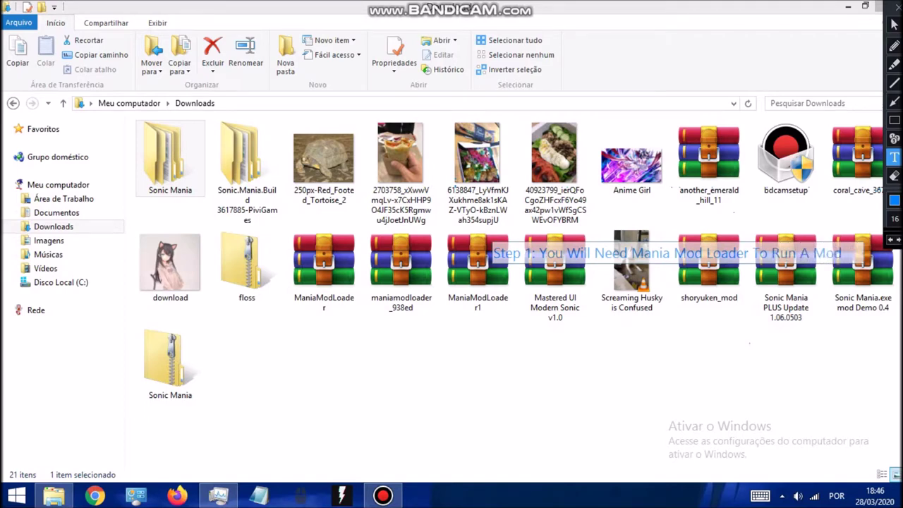
{"action": "type", "text": "..."}
Step: Add a second line to the on-screen note reading "Step 2: Paste The Items From Rar" and finish the text
{"action": "key", "text": "Return"}
{"action": "type", "text": "Step"}
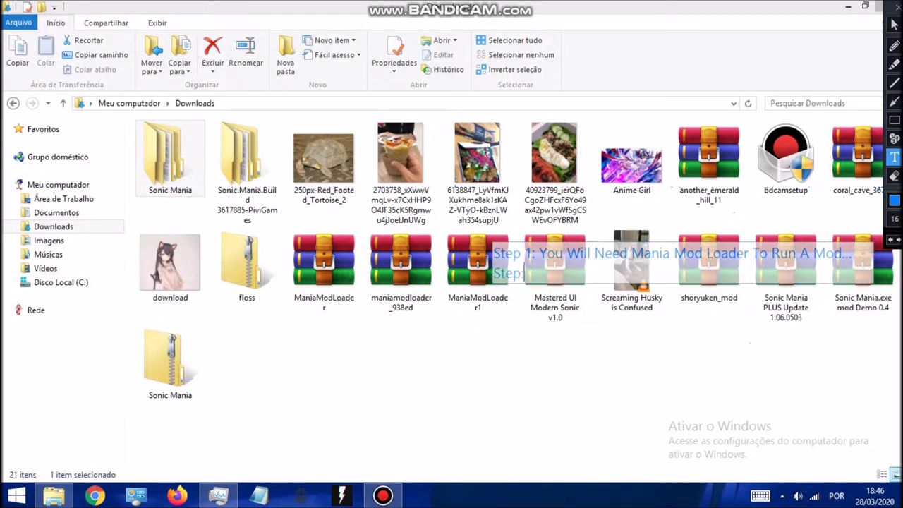
{"action": "type", "text": " 2:"}
{"action": "type", "text": " Extrack"}
{"action": "key", "text": "BackSpace"}
{"action": "type", "text": "t"}
{"action": "key", "text": "BackSpace"}
{"action": "key", "text": "BackSpace"}
{"action": "key", "text": "BackSpace"}
{"action": "key", "text": "BackSpace"}
{"action": "key", "text": "BackSpace"}
{"action": "key", "text": "BackSpace"}
{"action": "key", "text": "BackSpace"}
{"action": "type", "text": "Paste The Items F"}
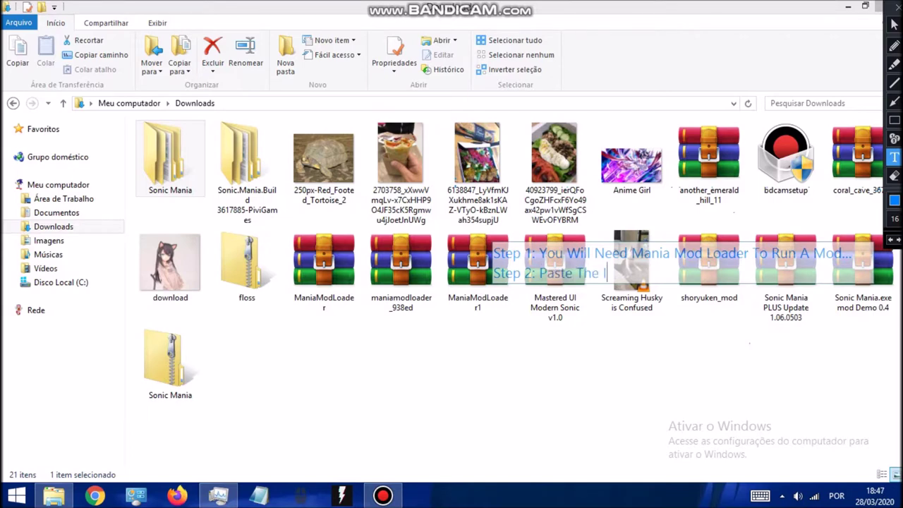
{"action": "key", "text": "BackSpace"}
{"action": "type", "text": "From Ha"}
{"action": "key", "text": "BackSpace"}
{"action": "key", "text": "BackSpace"}
{"action": "type", "text": "Rar"}
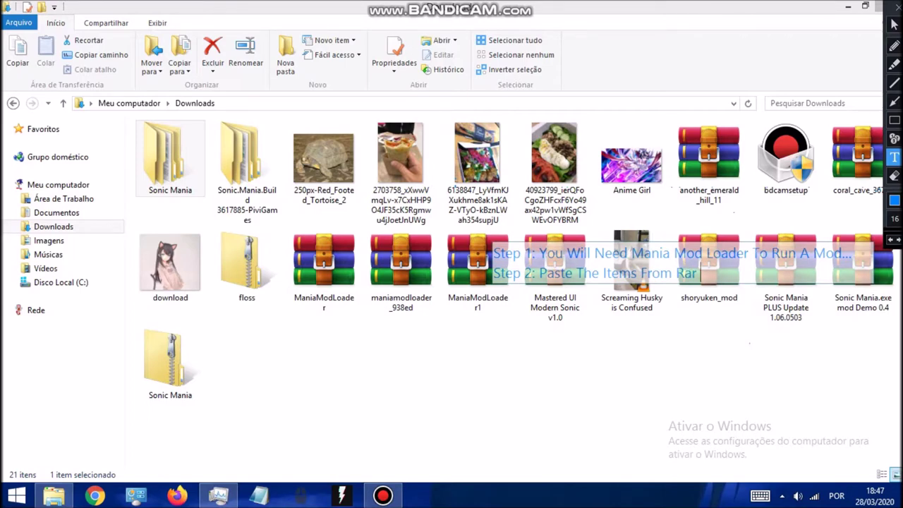
{"action": "key", "text": "Escape"}
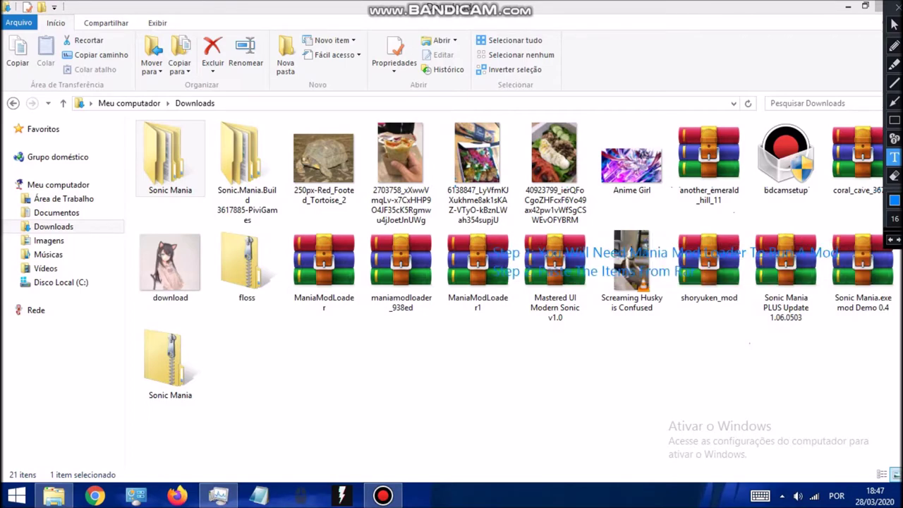
{"action": "left_click", "coordinate": [453, 393]}
{"action": "key", "text": "Escape"}
Step: Return to normal pointer mode and select the ManiaModLoader archive in the Downloads folder
{"action": "left_click", "coordinate": [894, 25]}
{"action": "left_click", "coordinate": [478, 271]}
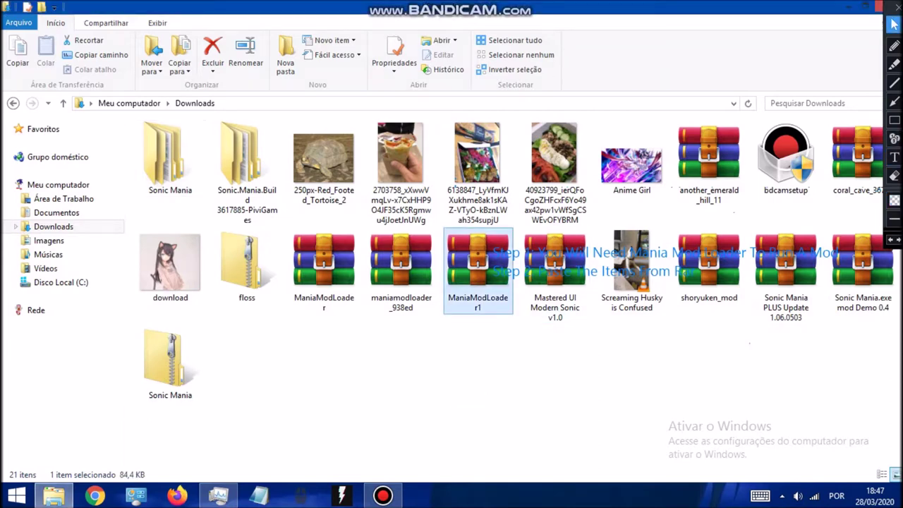
{"action": "left_click", "coordinate": [401, 271]}
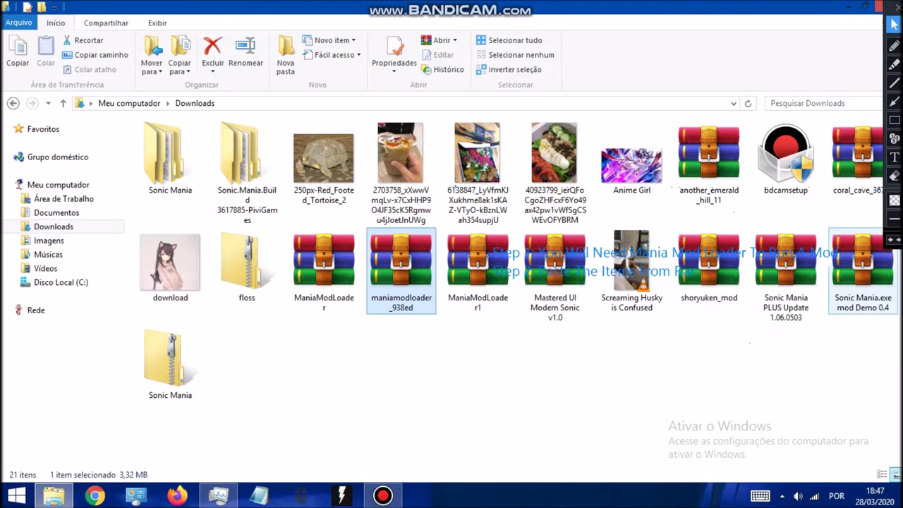
{"action": "left_click", "coordinate": [323, 270]}
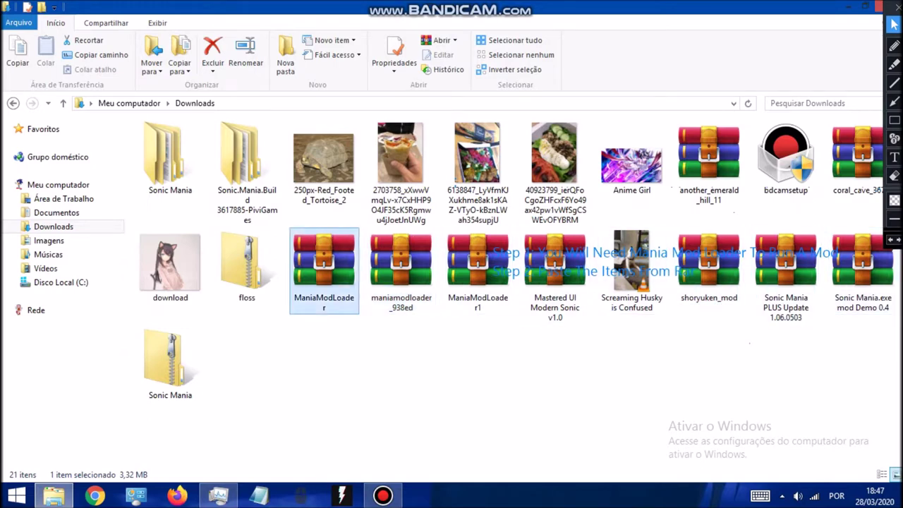
Step: Move the ManiaModLoader archive from Downloads through the Sonic Mania folder into its inner Sonic Mania folder, and open that inner folder
{"action": "left_click_drag", "start_coordinate": [323, 268], "coordinate": [184, 162]}
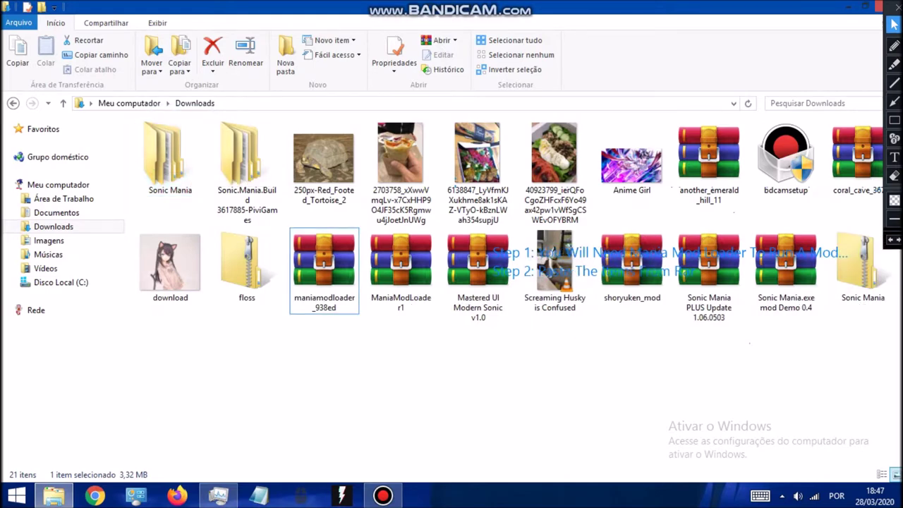
{"action": "double_click", "coordinate": [175, 159]}
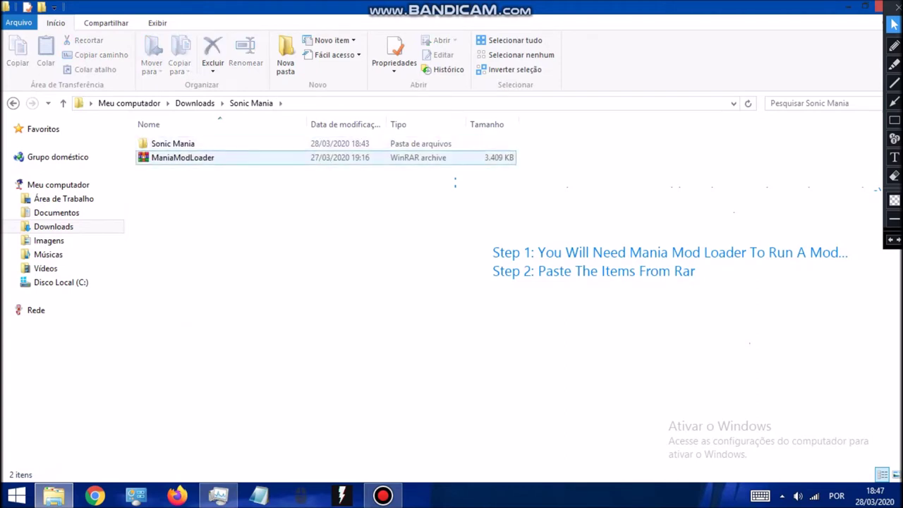
{"action": "left_click", "coordinate": [182, 158]}
{"action": "left_click_drag", "start_coordinate": [199, 158], "coordinate": [202, 144]}
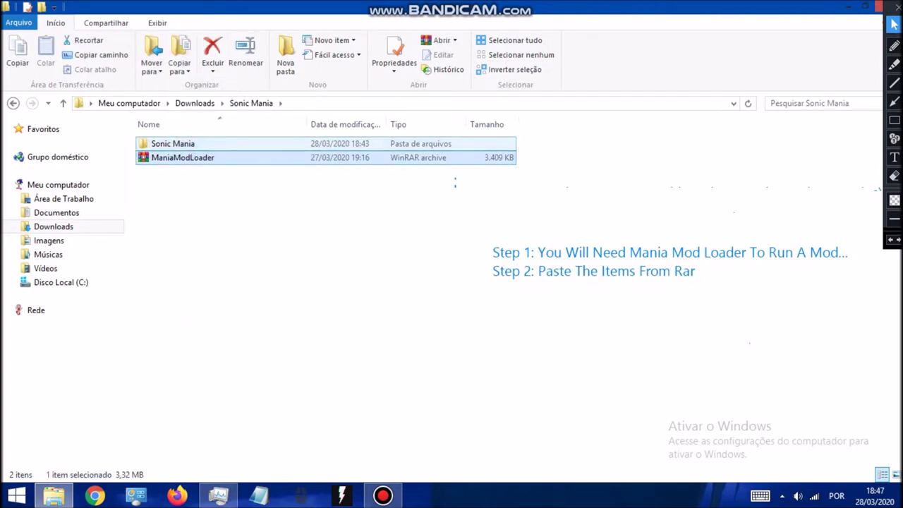
{"action": "double_click", "coordinate": [201, 144]}
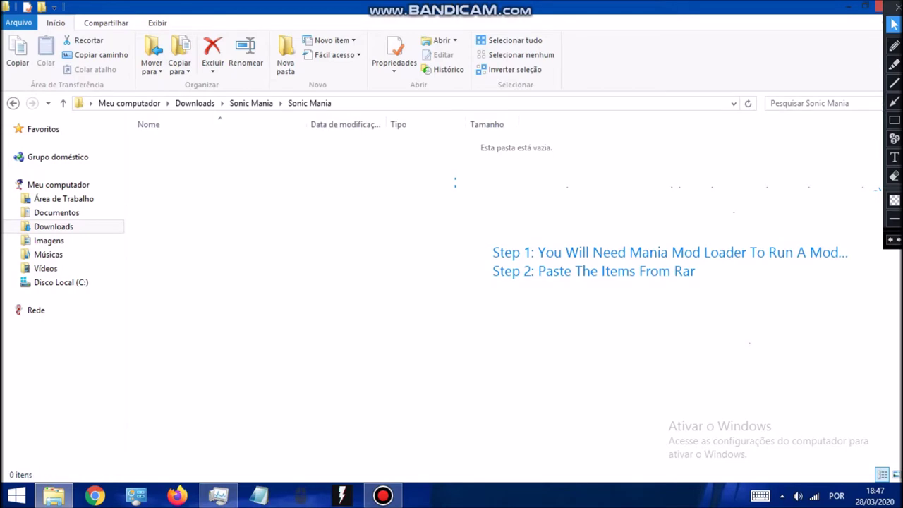
{"action": "right_click", "coordinate": [200, 185]}
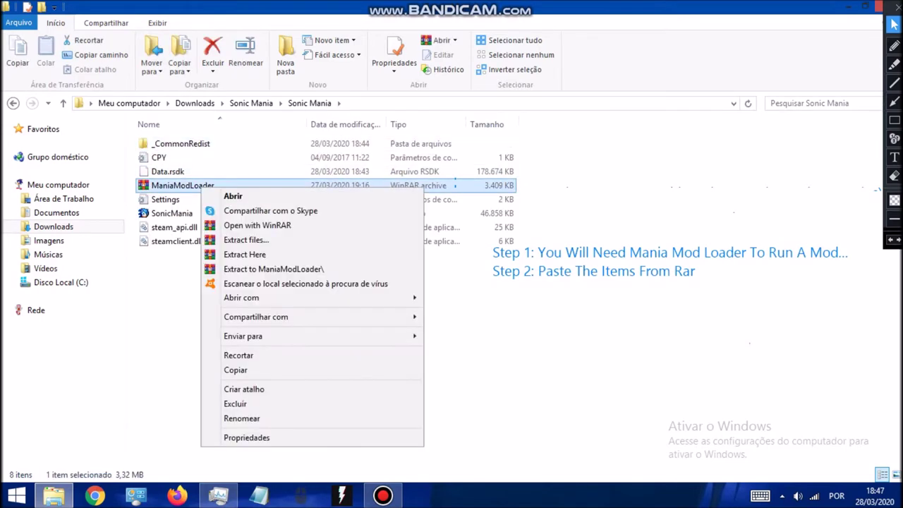
{"action": "left_click", "coordinate": [487, 310]}
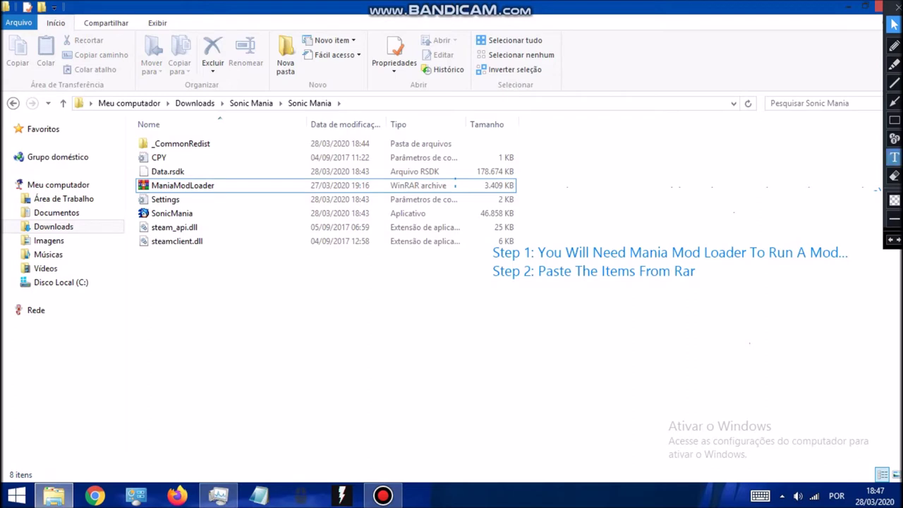
{"action": "left_click", "coordinate": [894, 157]}
{"action": "left_click", "coordinate": [704, 275]}
{"action": "key", "text": "Escape"}
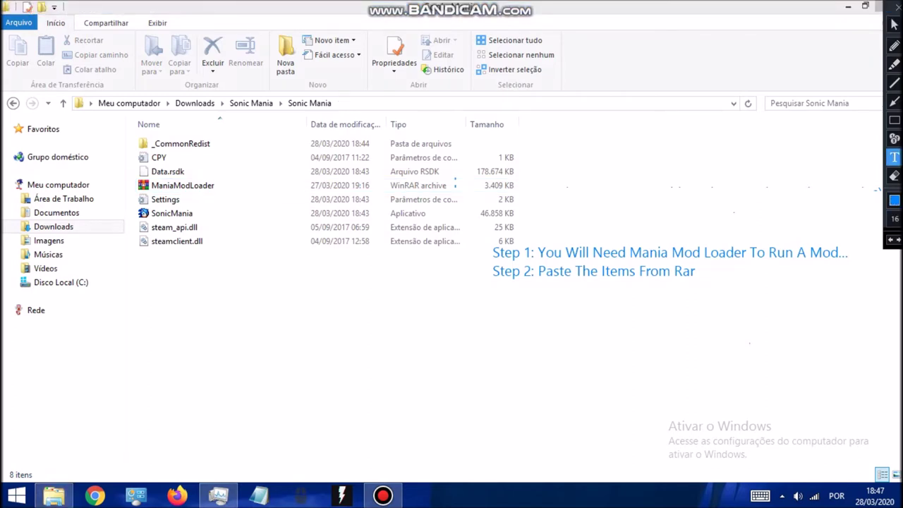
{"action": "left_click", "coordinate": [581, 281]}
{"action": "key", "text": "Escape"}
Step: Erase the "Step 2: Paste The Items From Rar" line from the on-screen note and return to normal pointer mode
{"action": "left_click", "coordinate": [894, 176]}
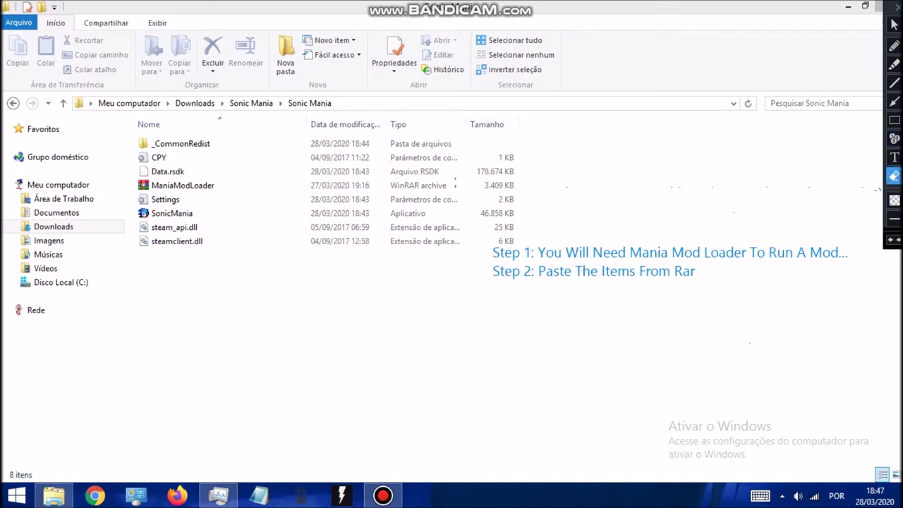
{"action": "left_click_drag", "start_coordinate": [485, 273], "coordinate": [693, 274]}
{"action": "mouse_move", "coordinate": [455, 258]}
{"action": "left_mouse_down"}
{"action": "mouse_move", "coordinate": [499, 277]}
{"action": "mouse_move", "coordinate": [720, 288]}
{"action": "left_mouse_up"}
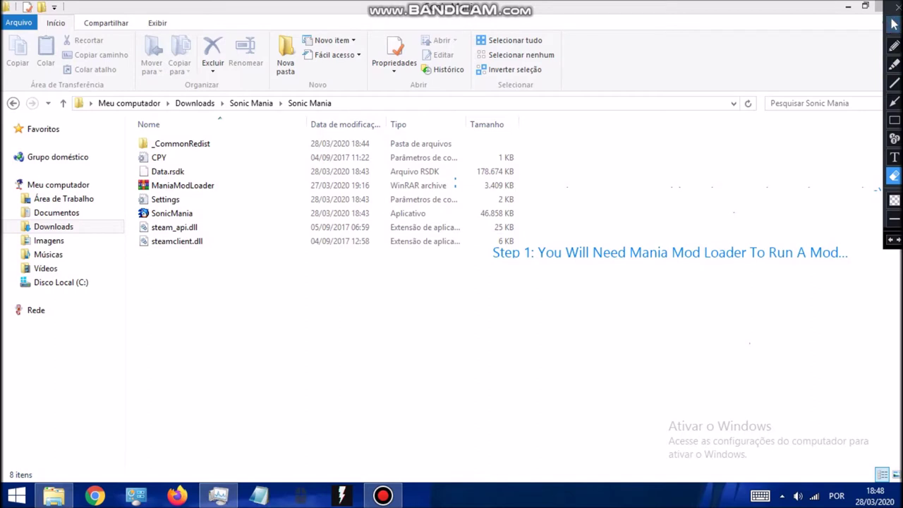
{"action": "left_click", "coordinate": [893, 25]}
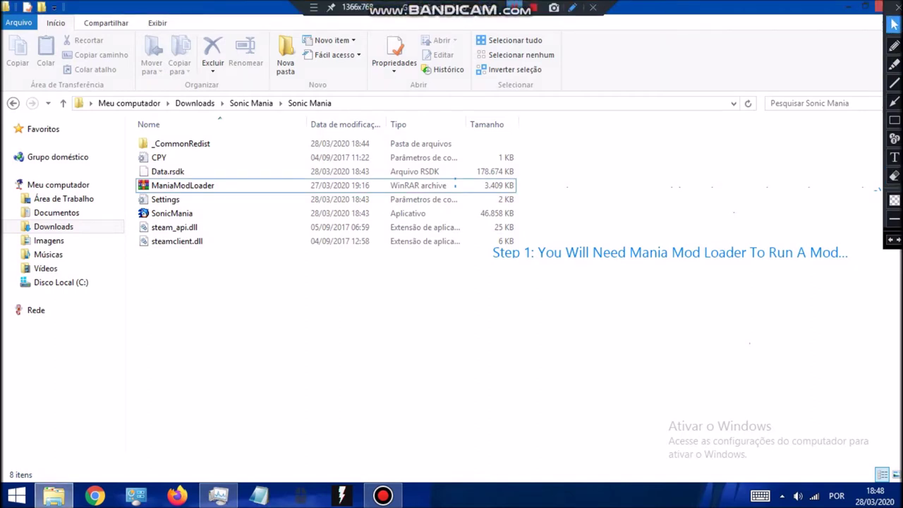
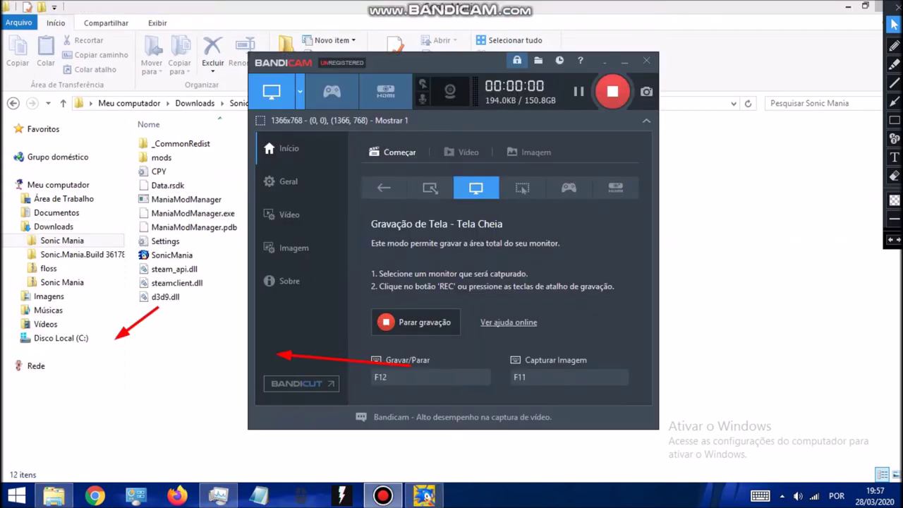
Step: Minimize the recorder window and write the on-screen note "You Did It! Now You Can Enjoy Your Mod" over the game folder
{"action": "left_click", "coordinate": [624, 62]}
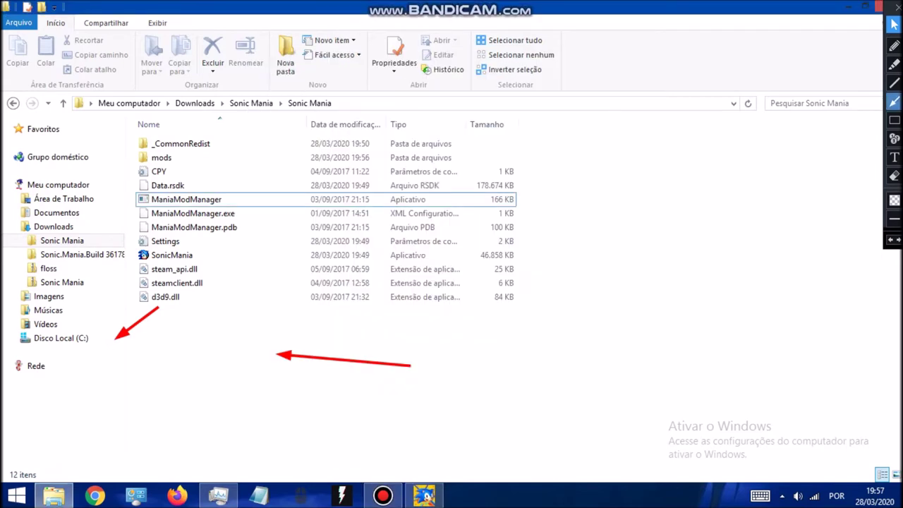
{"action": "left_click", "coordinate": [894, 157]}
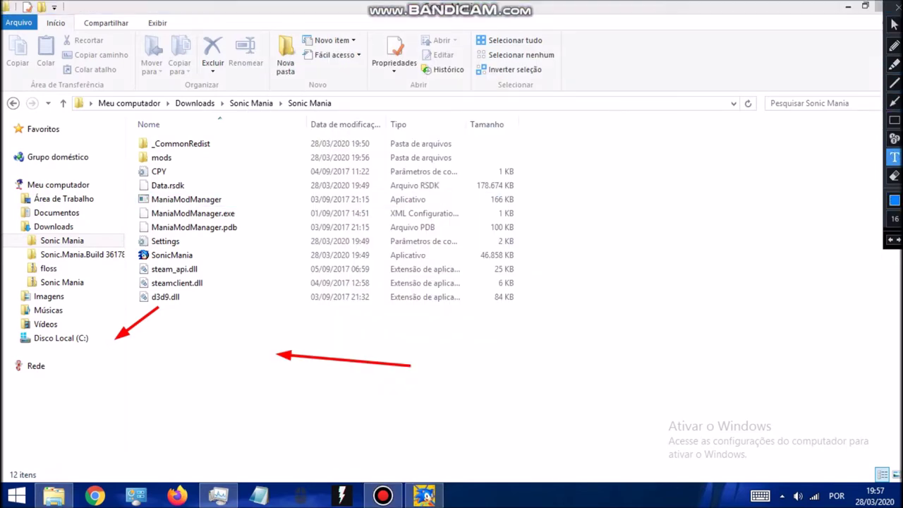
{"action": "left_click", "coordinate": [586, 357]}
{"action": "type", "text": "You Did It! Now You Can Enjoy Your Mod"}
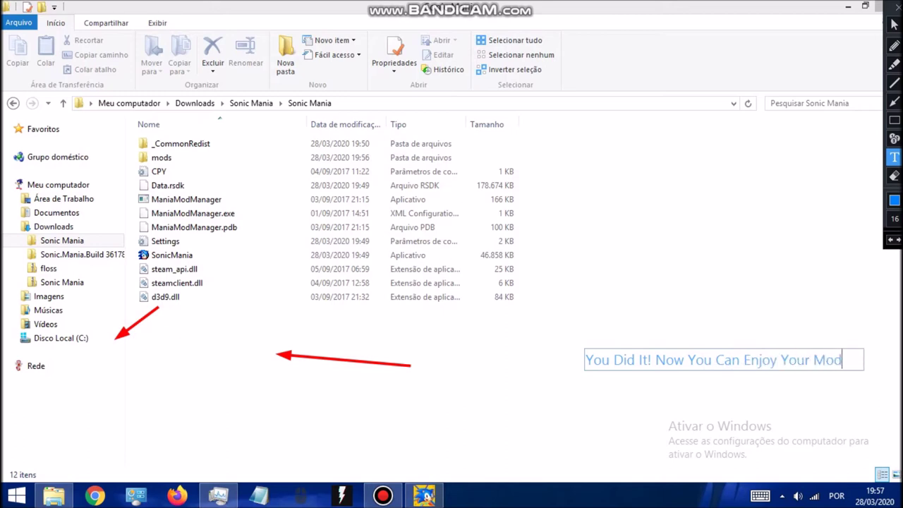
{"action": "key", "text": "Return"}
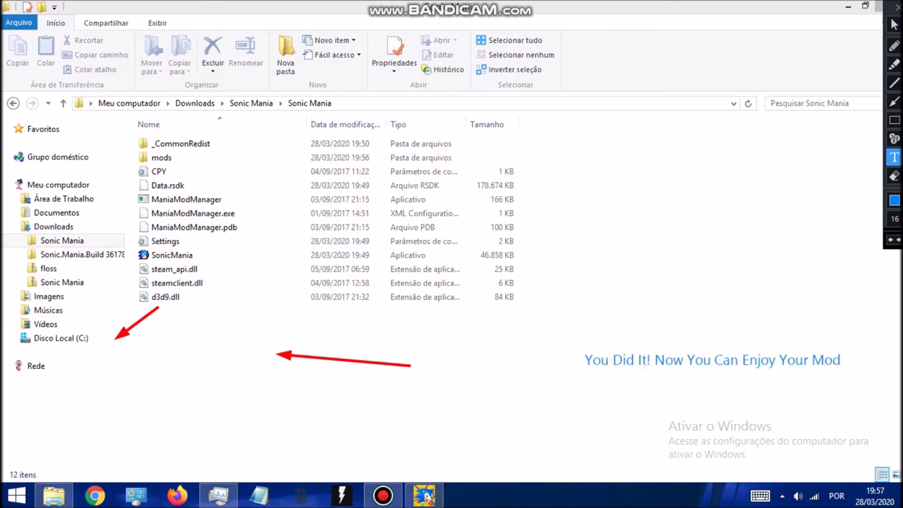
{"action": "left_click", "coordinate": [893, 25]}
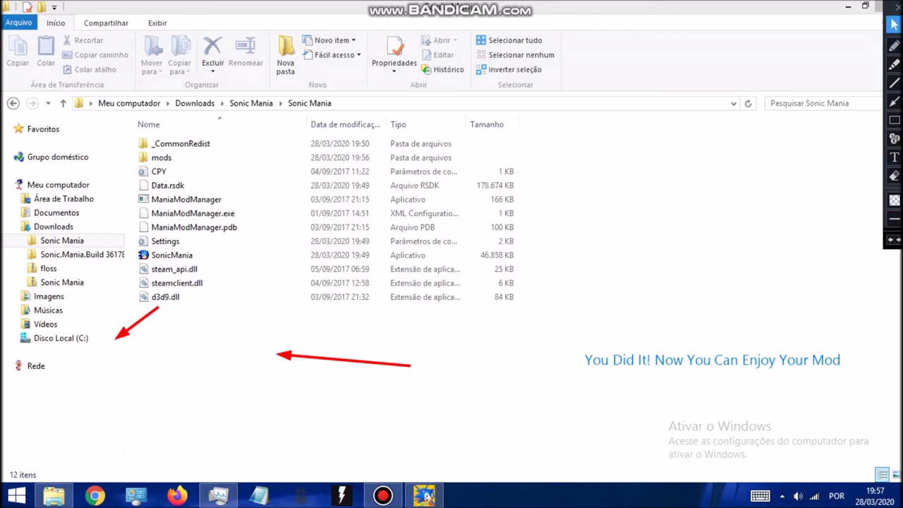
Step: Switch to the running Sonic Mania game and erase the red arrows and the on-screen note over it
{"action": "left_click", "coordinate": [424, 495]}
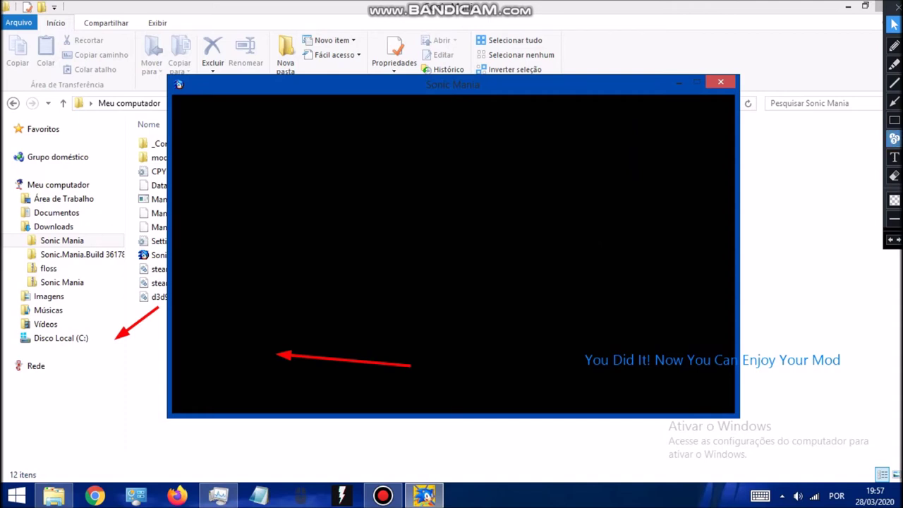
{"action": "left_click", "coordinate": [893, 176]}
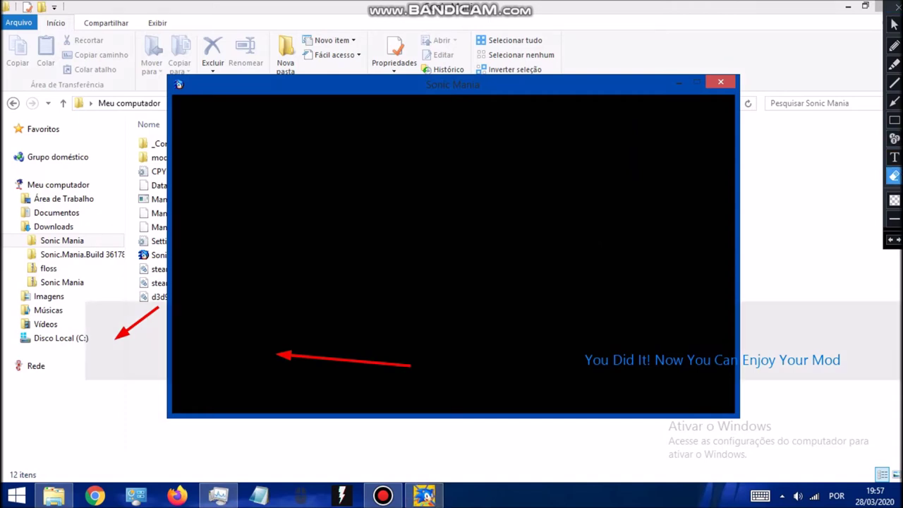
{"action": "left_click_drag", "start_coordinate": [85, 302], "coordinate": [901, 380]}
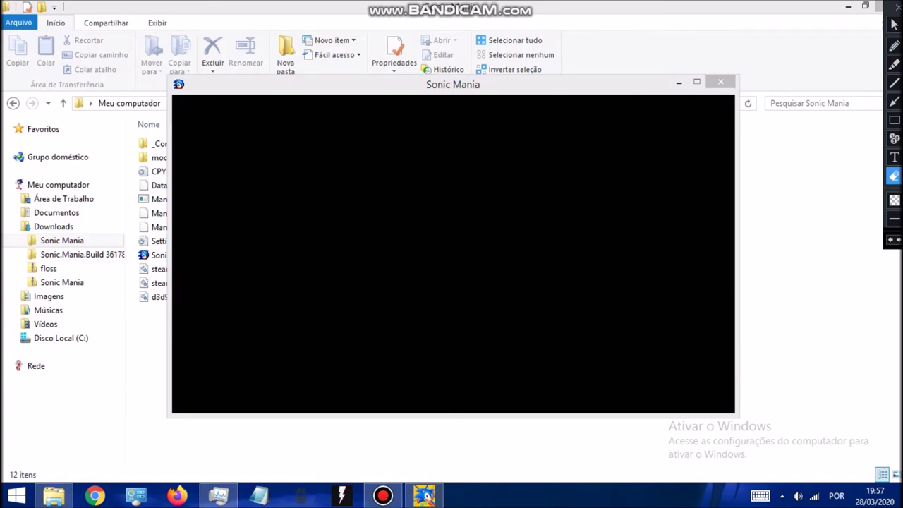
{"action": "left_click", "coordinate": [894, 25]}
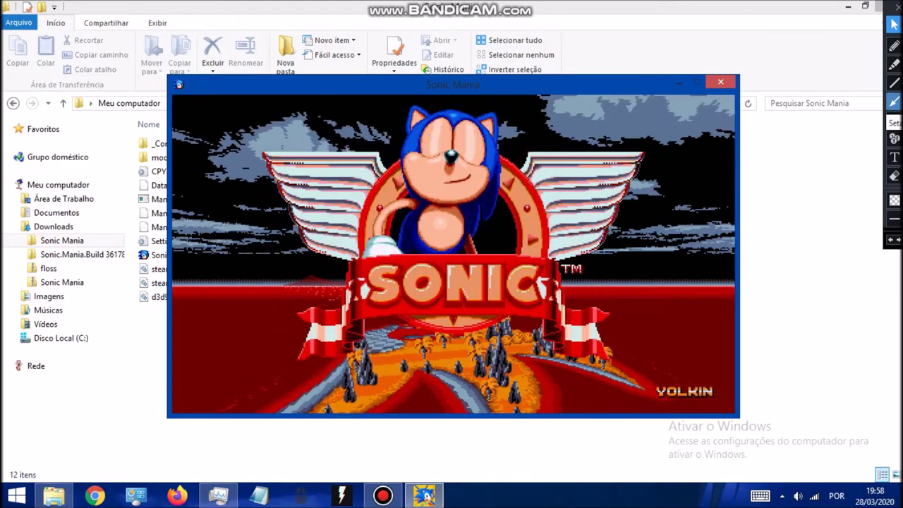
Step: Draw a red arrow pointing at the Sonic Mania title screen and write the note "It's Working :D" below the logo
{"action": "left_click", "coordinate": [893, 101]}
{"action": "left_click_drag", "start_coordinate": [793, 168], "coordinate": [624, 234]}
{"action": "left_click", "coordinate": [895, 157]}
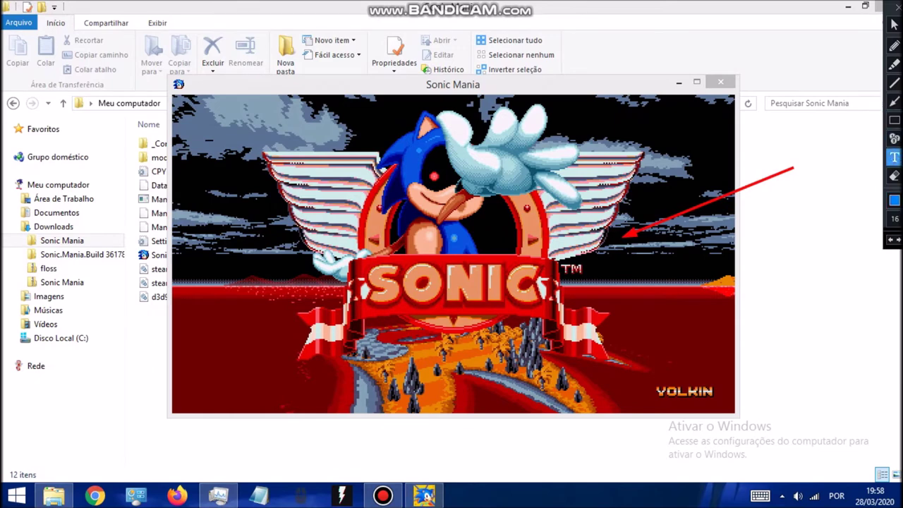
{"action": "left_click", "coordinate": [374, 323]}
{"action": "type", "text": "It's Wo"}
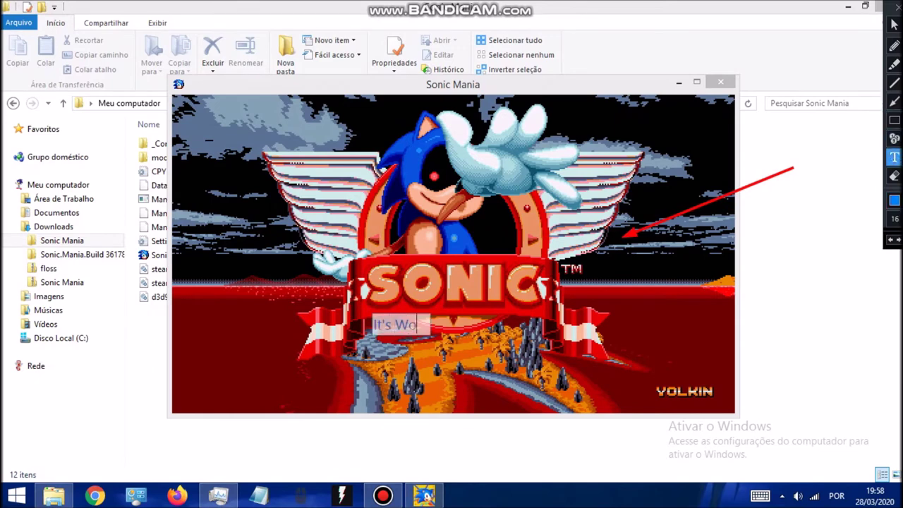
{"action": "type", "text": "rking :D"}
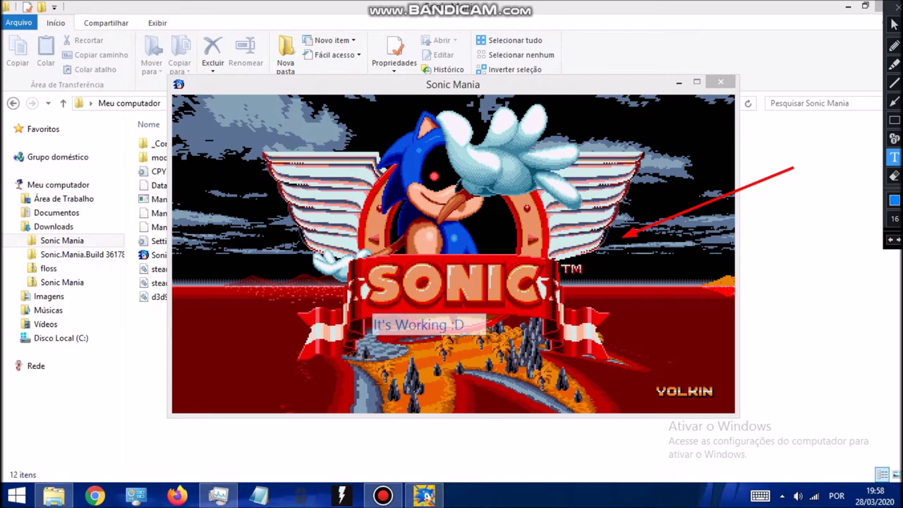
{"action": "key", "text": "Return"}
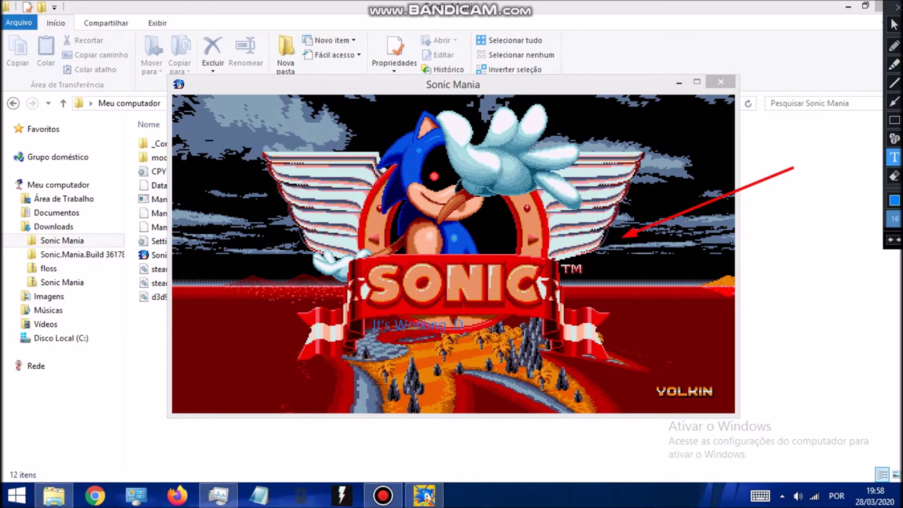
Step: Write the note "Let's Test" in light green beside the first note and close the drawing tools
{"action": "left_click", "coordinate": [894, 201]}
{"action": "left_click", "coordinate": [799, 54]}
{"action": "left_click", "coordinate": [777, 218]}
{"action": "left_click", "coordinate": [563, 324]}
{"action": "type", "text": "It'"}
{"action": "type", "text": "Let's Tes"}
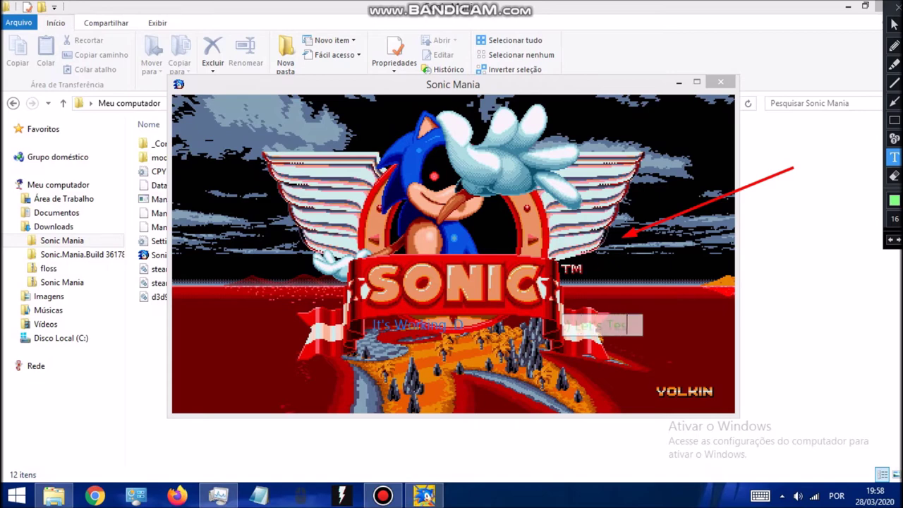
{"action": "type", "text": "t"}
{"action": "key", "text": "Return"}
{"action": "key", "text": "Escape"}
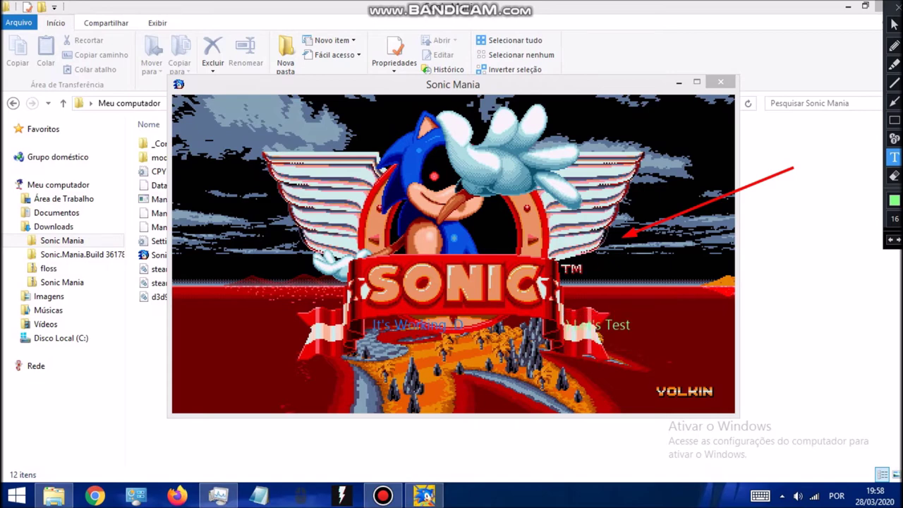
{"action": "left_click", "coordinate": [897, 8]}
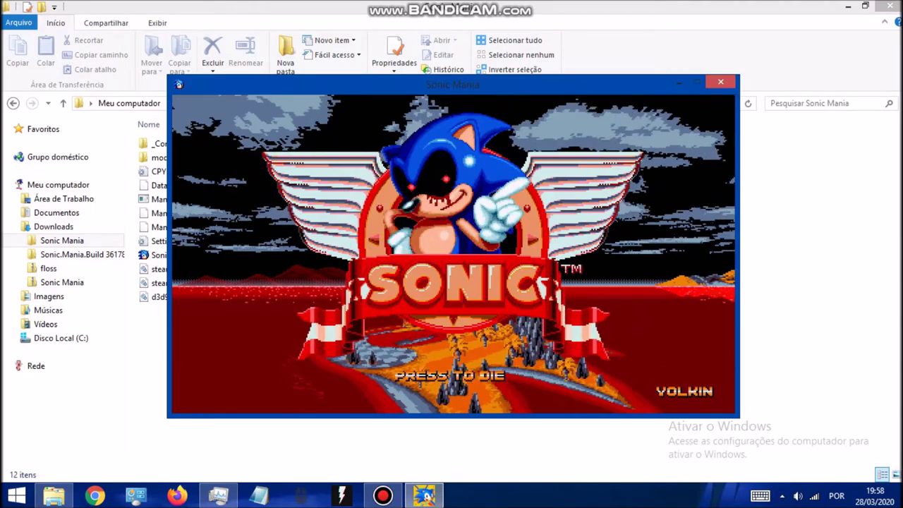
Step: Start the game from the title screen and choose Mania Mode in the main menu
{"action": "key", "text": "Return"}
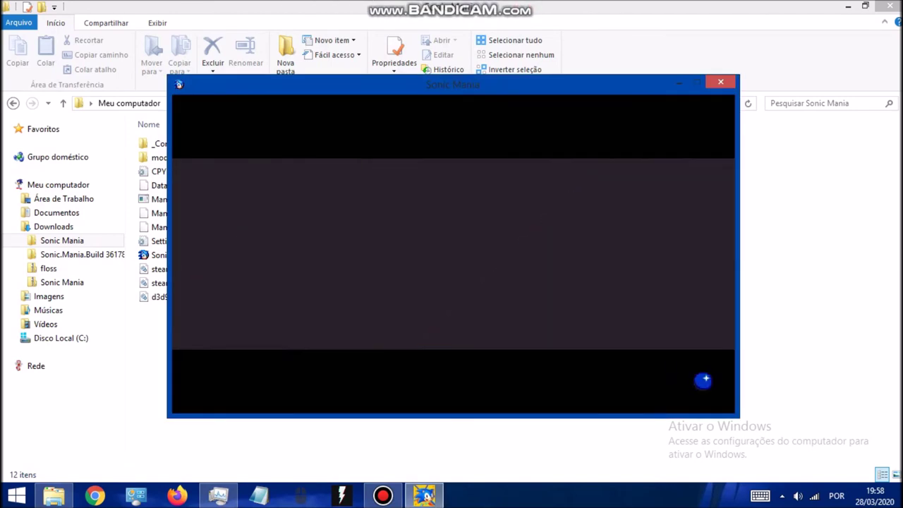
{"action": "key", "text": "Right"}
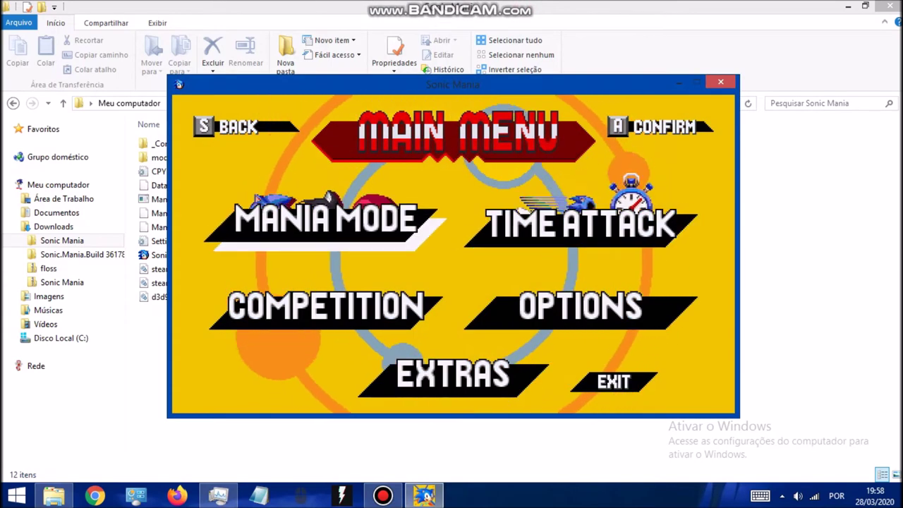
{"action": "key", "text": "Left"}
{"action": "key", "text": "Down"}
{"action": "key", "text": "Up"}
{"action": "key", "text": "a"}
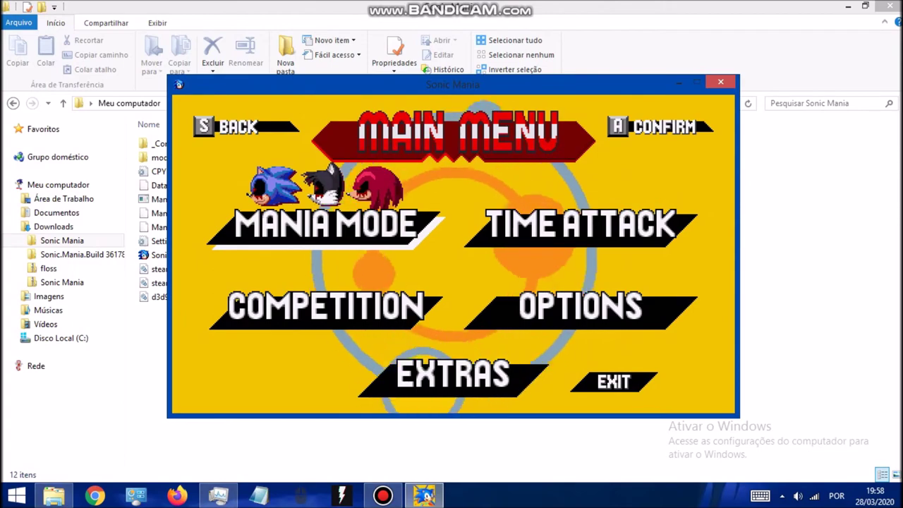
Step: Load the existing Sonic save beside the new slots on the Save Select screen
{"action": "key", "text": "Left"}
{"action": "key", "text": "Left"}
{"action": "key", "text": "Left"}
{"action": "key", "text": "Left"}
{"action": "key", "text": "Left"}
{"action": "key", "text": "Left"}
{"action": "key", "text": "Left"}
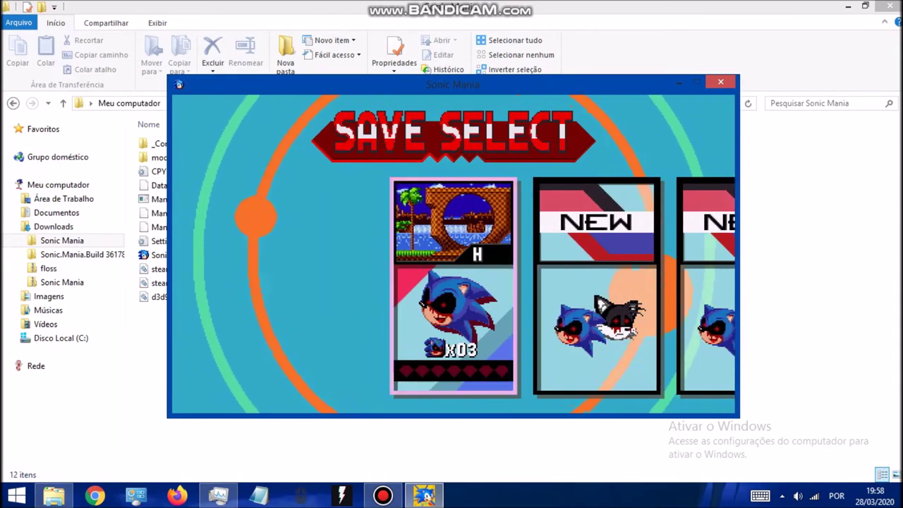
{"action": "key", "text": "a"}
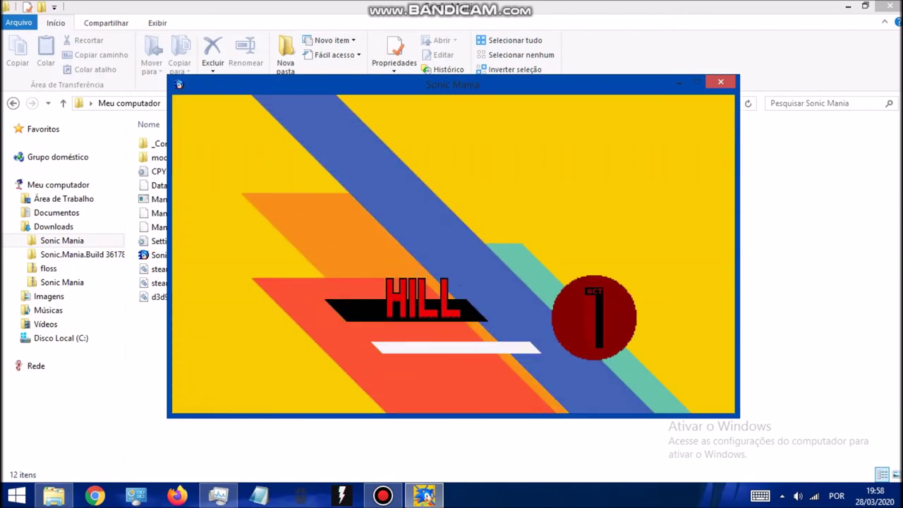
Step: Test the mod by running and jumping Sonic through the opening of Hill Act 1
{"action": "key", "text": "Right"}
{"action": "key", "text": "a"}
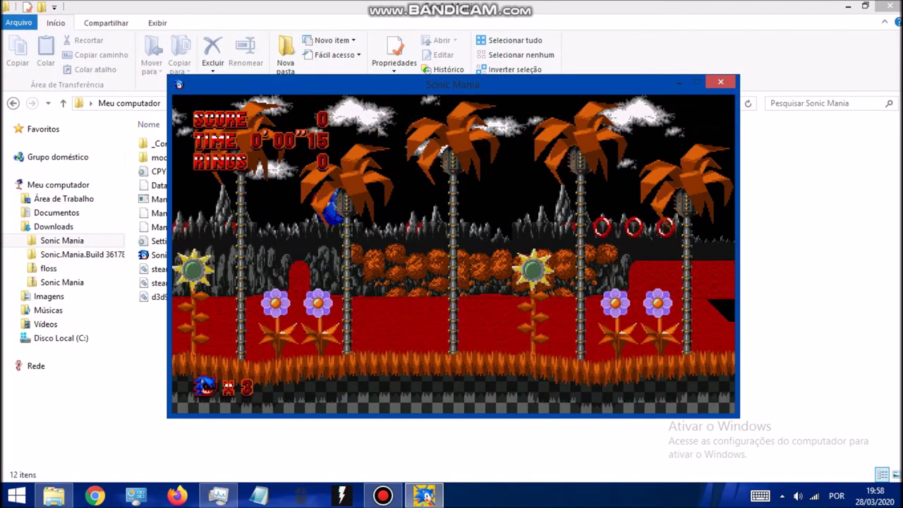
{"action": "key", "text": "a"}
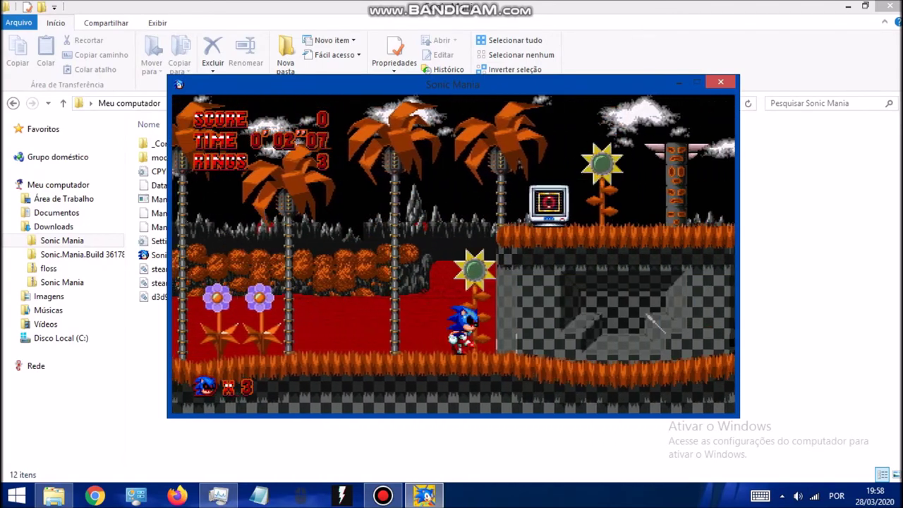
{"action": "key", "text": "a"}
{"action": "key", "text": "a"}
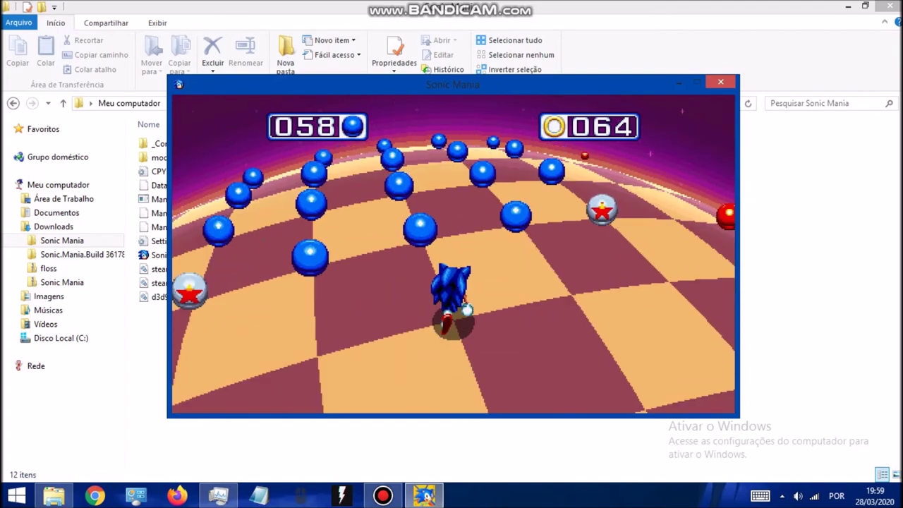
Step: Steer Sonic through the opening clusters of the blue sphere bonus stage, collecting blue spheres while avoiding the red ones
{"action": "key", "text": "Left"}
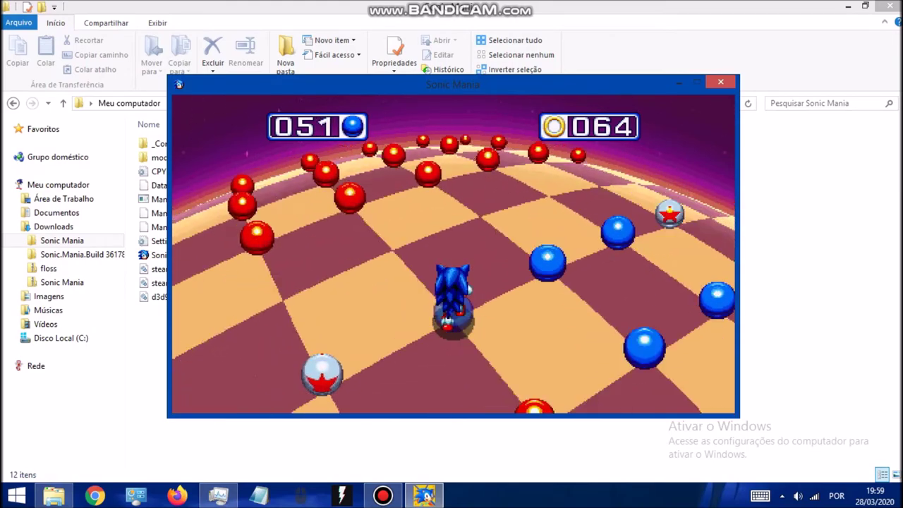
{"action": "key", "text": "Right"}
{"action": "key", "text": "Left"}
{"action": "key", "text": "Right"}
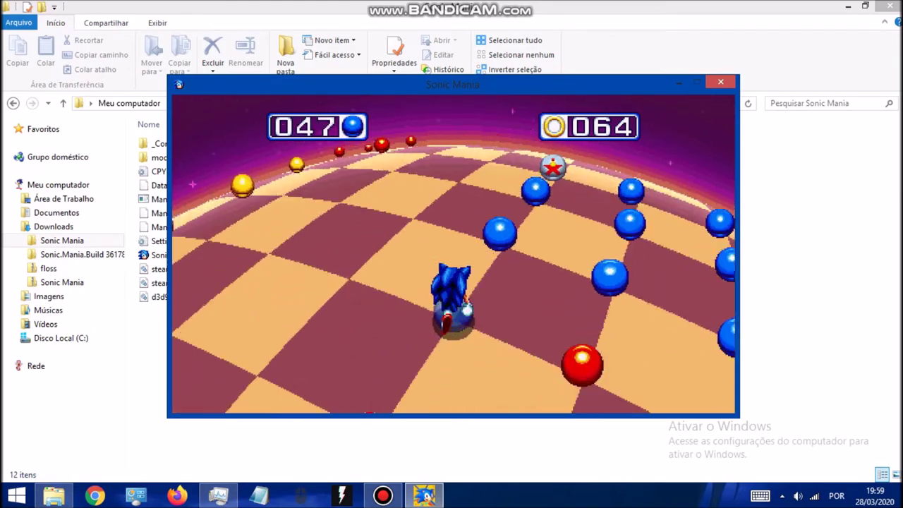
{"action": "key", "text": "Right"}
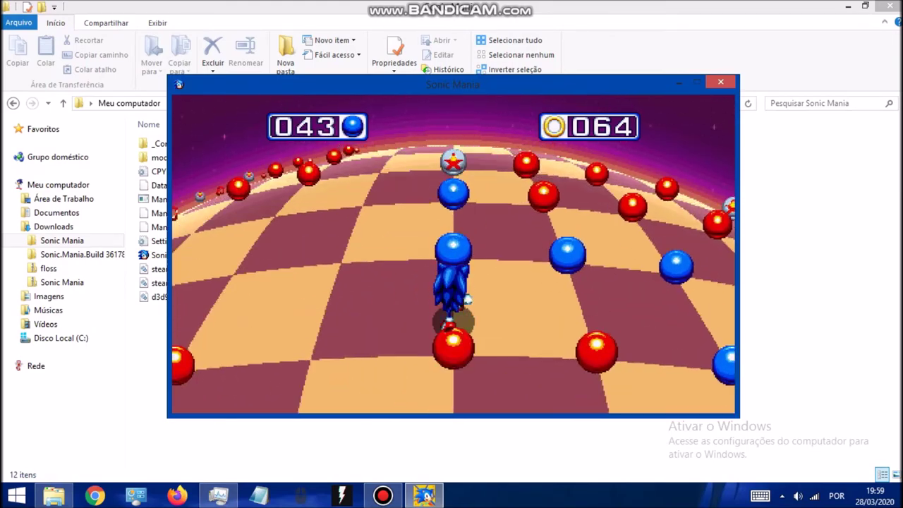
{"action": "key", "text": "Left"}
{"action": "key", "text": "Left"}
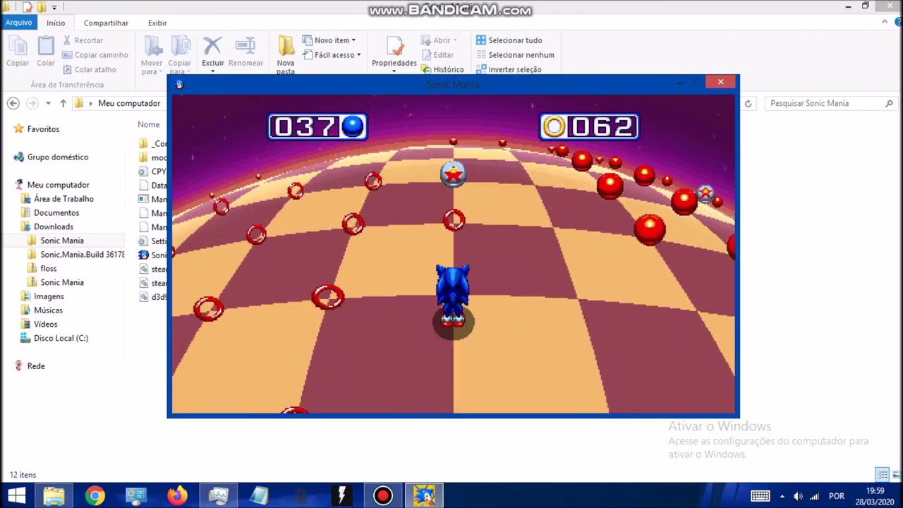
Step: Turn Sonic around the cleared sphere cluster to collect the rings in its rows
{"action": "key", "text": "Left"}
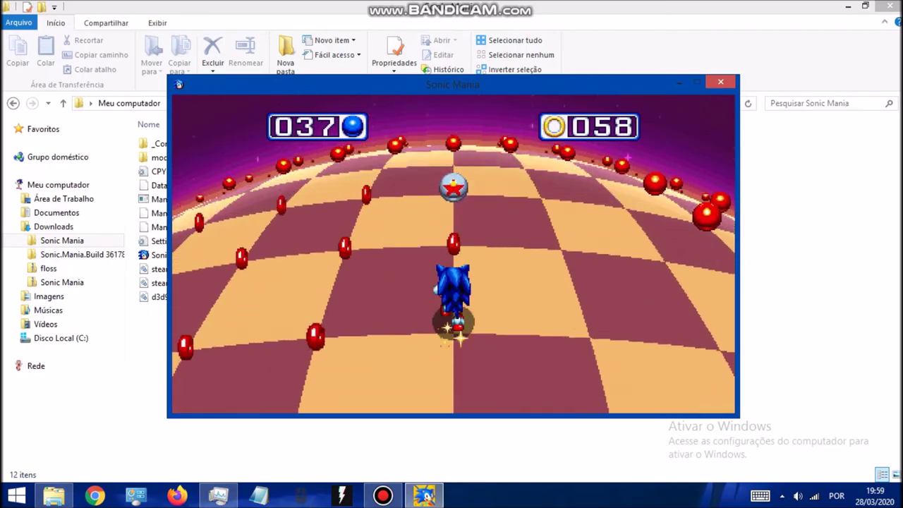
{"action": "key", "text": "Right"}
{"action": "key", "text": "Left"}
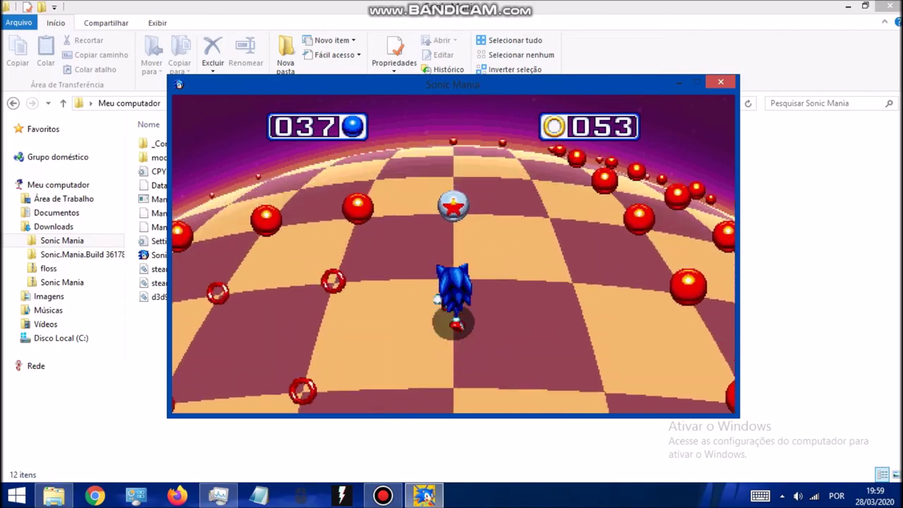
{"action": "key", "text": "Left"}
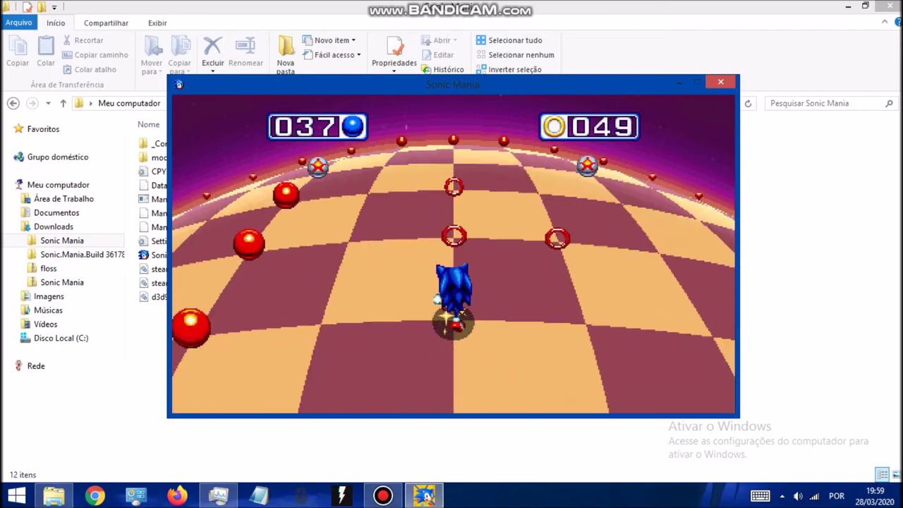
{"action": "key", "text": "Left"}
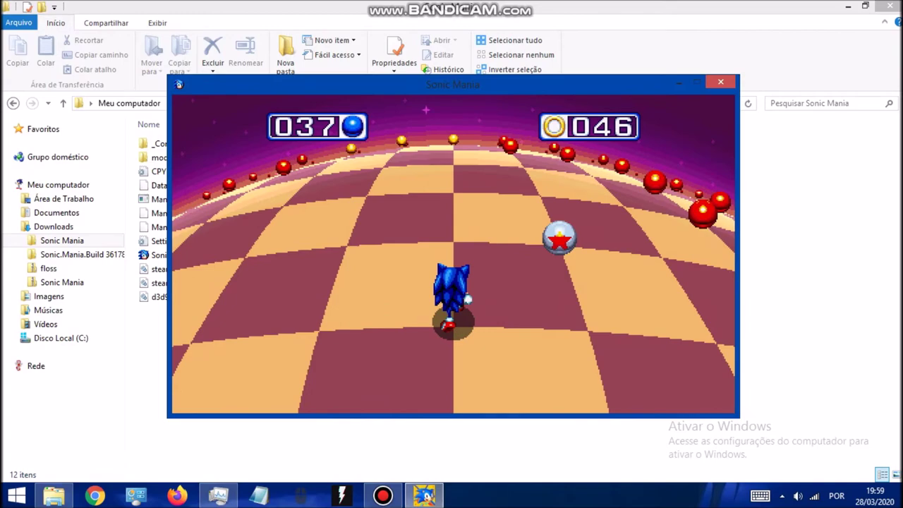
Step: Guide Sonic to the next group of blue spheres and collect those along its edge
{"action": "key", "text": "Right"}
{"action": "key", "text": "Right"}
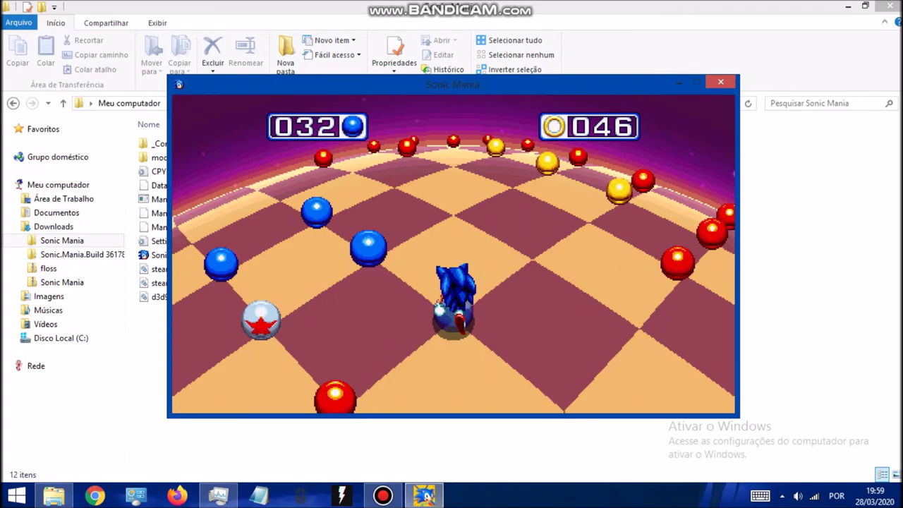
{"action": "key", "text": "Left"}
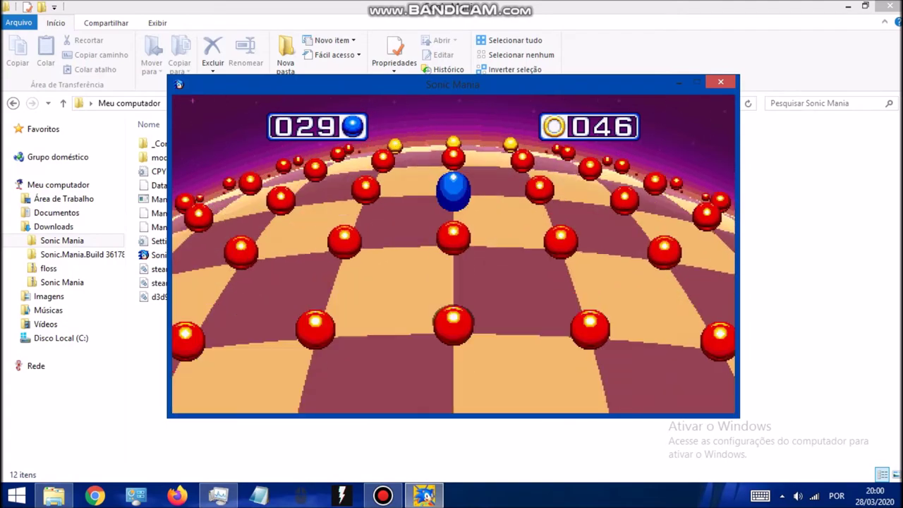
Step: Turn Sonic along the open lanes between red spheres, using the yellow spheres to bounce over the barriers
{"action": "key", "text": "Left"}
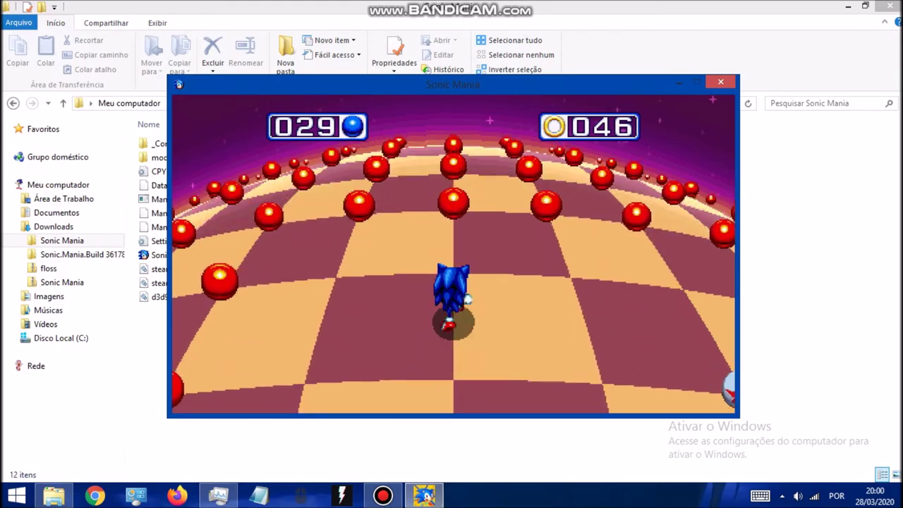
{"action": "key", "text": "Right"}
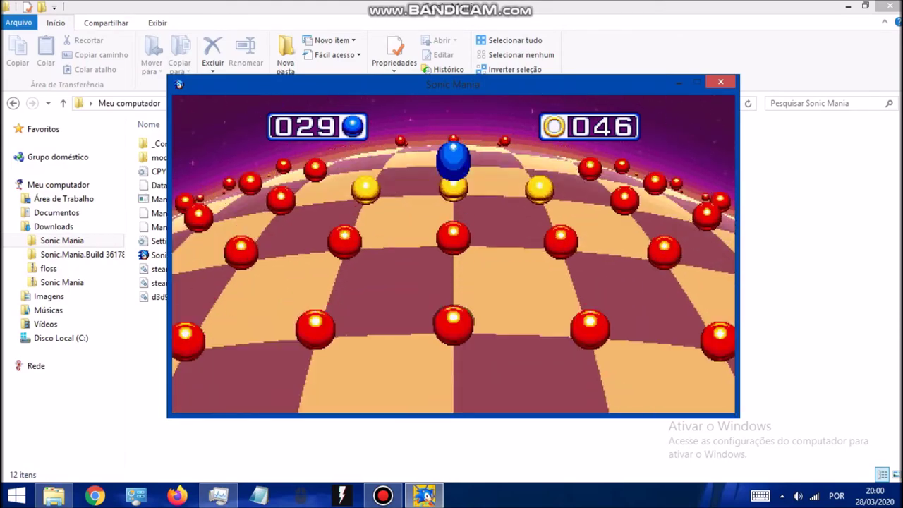
{"action": "key", "text": "Right"}
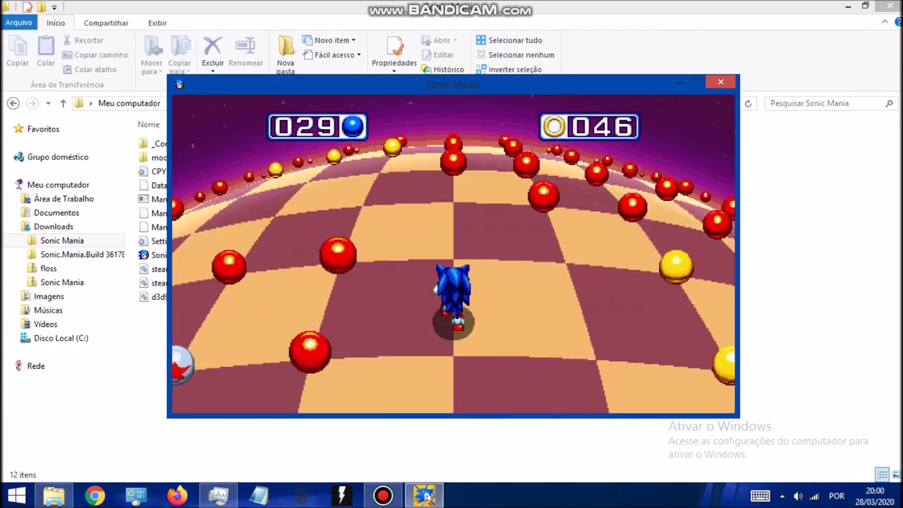
{"action": "key", "text": "Right"}
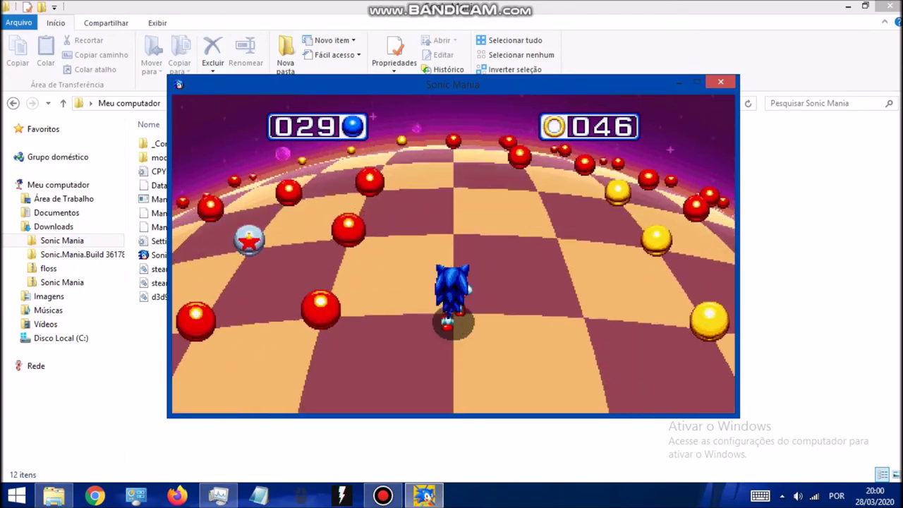
Step: Bring Sonic past the yellow spheres and collect another group of blue spheres
{"action": "key", "text": "Right"}
{"action": "key", "text": "Left"}
{"action": "key", "text": "Left"}
{"action": "key", "text": "Left"}
{"action": "key", "text": "Right"}
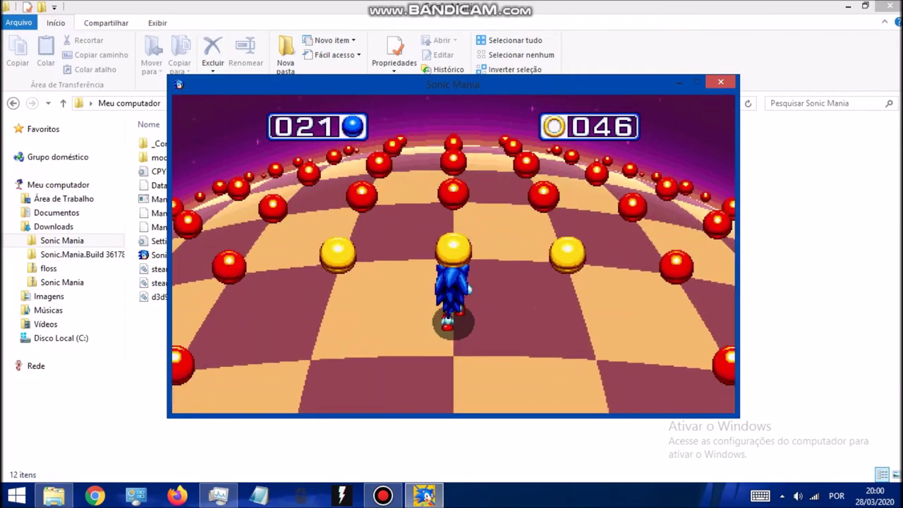
Step: Bounce Sonic off the yellow spheres to another section and collect rings between the red spheres
{"action": "key", "text": "Right"}
{"action": "key", "text": "Left"}
{"action": "key", "text": "Right"}
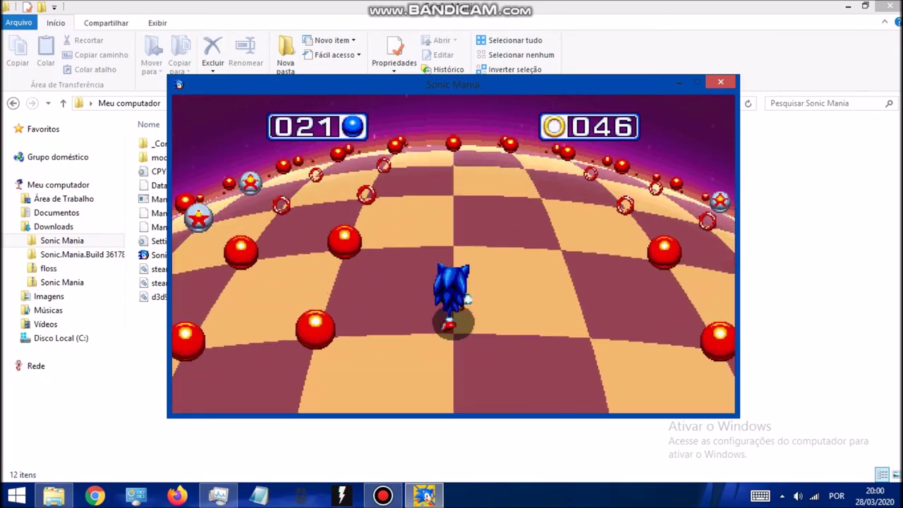
{"action": "key", "text": "Left"}
{"action": "key", "text": "Left"}
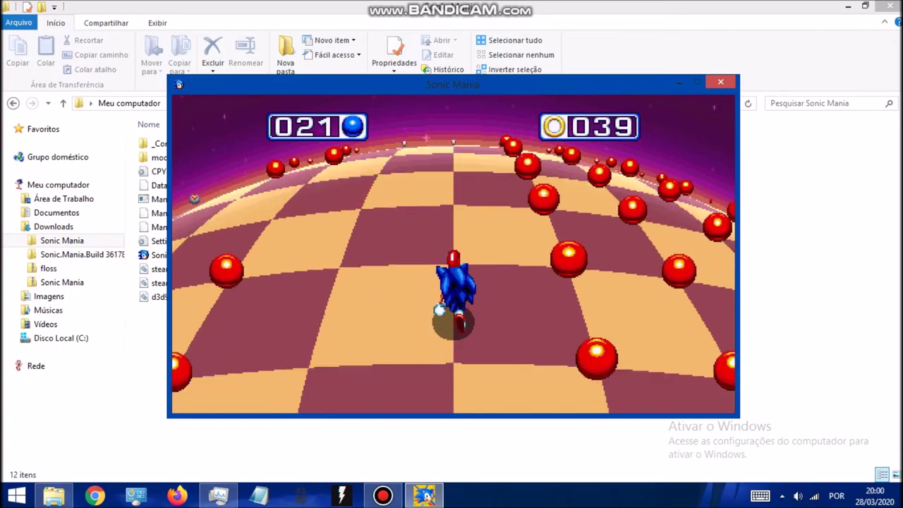
{"action": "key", "text": "Left"}
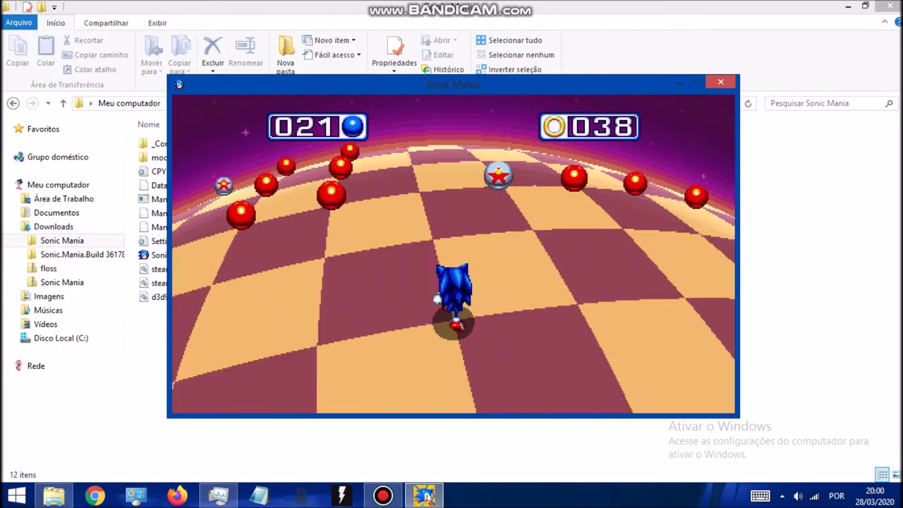
Step: Steer Sonic around the red sphere borders to the yellow spheres and bounce over the red rows
{"action": "key", "text": "Right"}
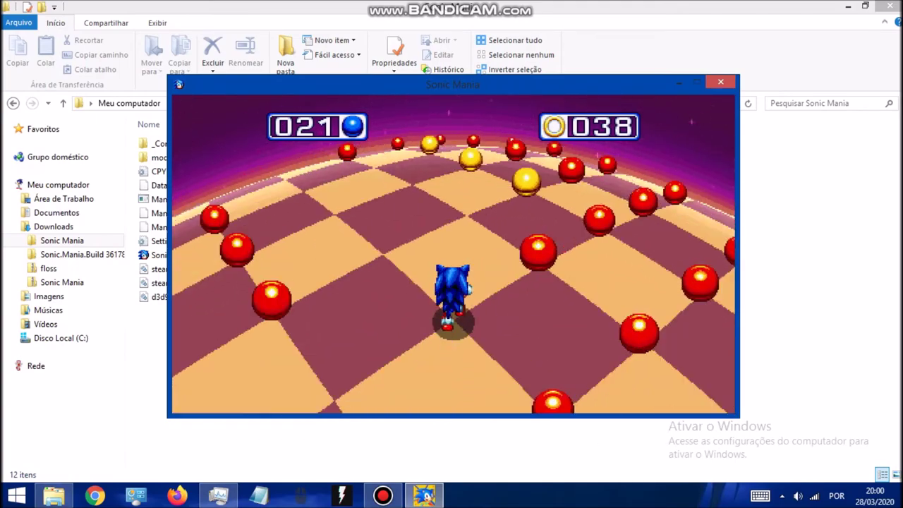
{"action": "key", "text": "Left"}
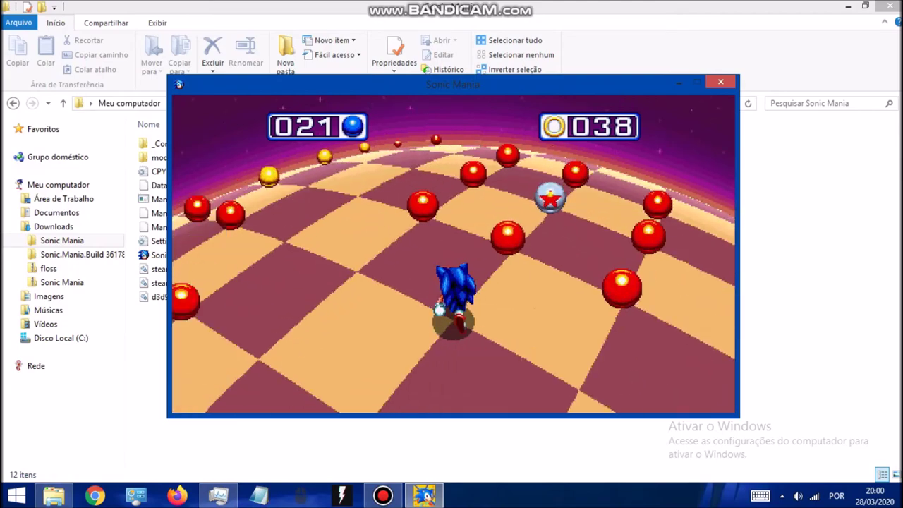
{"action": "key", "text": "Right"}
{"action": "key", "text": "Left"}
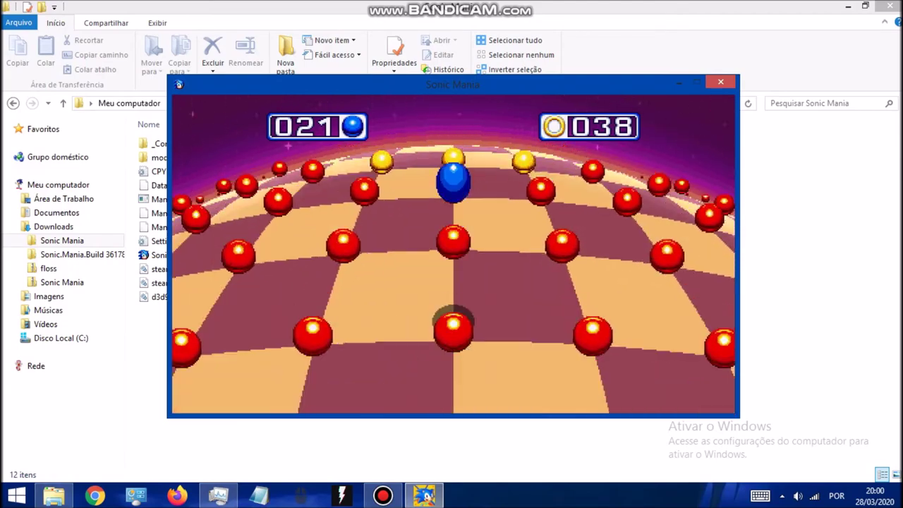
Step: Weave Sonic through the remaining large field of blue spheres, turning at the star bumpers to collect them
{"action": "key", "text": "Right"}
{"action": "key", "text": "Left"}
{"action": "key", "text": "Left"}
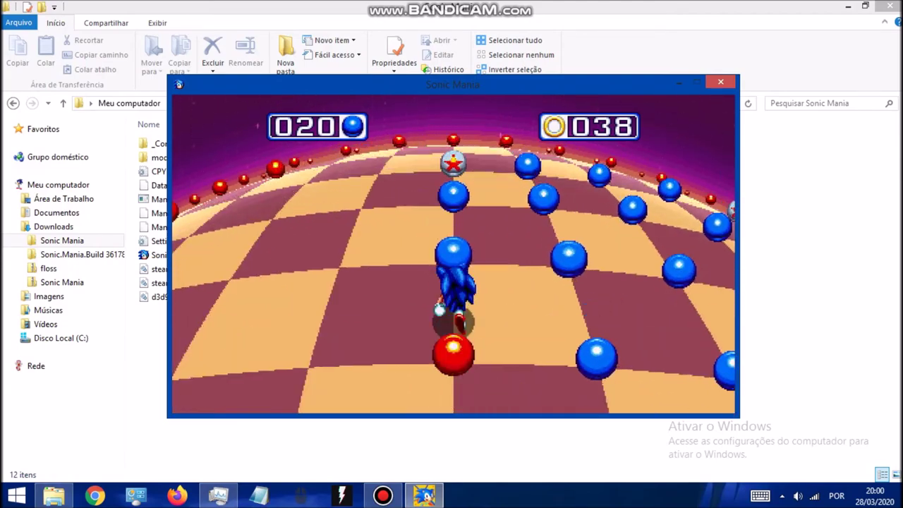
{"action": "key", "text": "Right"}
{"action": "key", "text": "Left"}
{"action": "key", "text": "Right"}
{"action": "key", "text": "Right"}
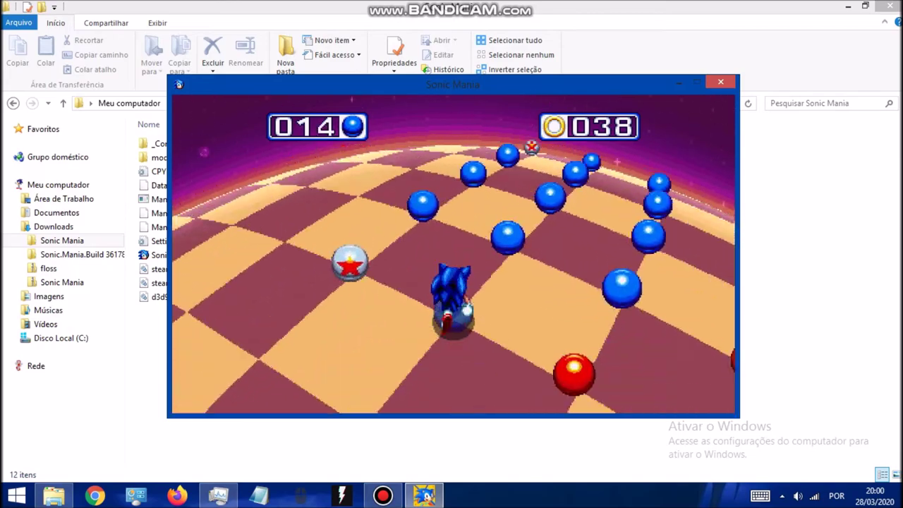
{"action": "key", "text": "Left"}
{"action": "key", "text": "Left"}
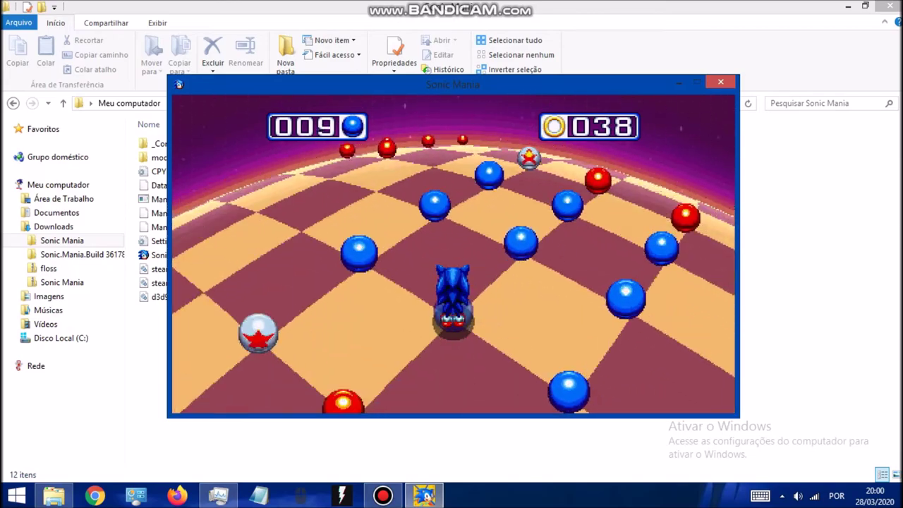
{"action": "key", "text": "Right"}
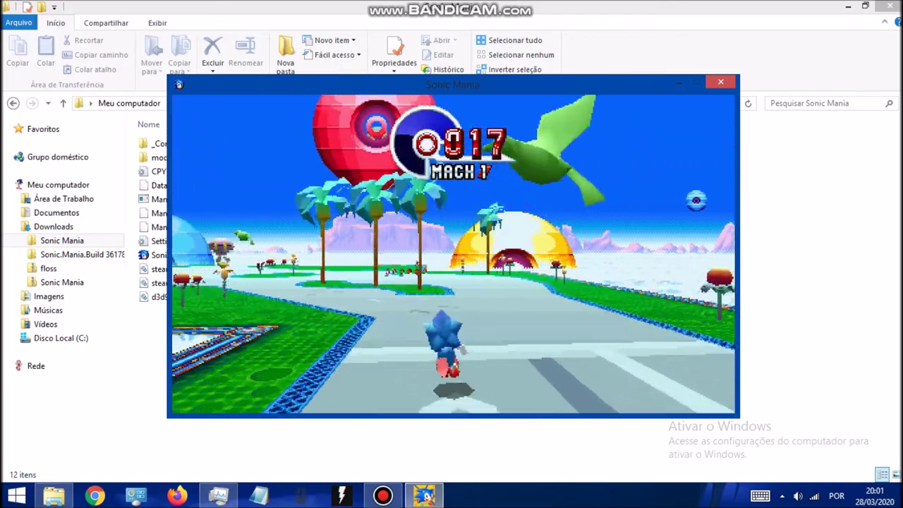
Step: Steer Sonic around the 3D special stage track, collecting rings and spheres to reach Mach 2
{"action": "key", "text": "Right"}
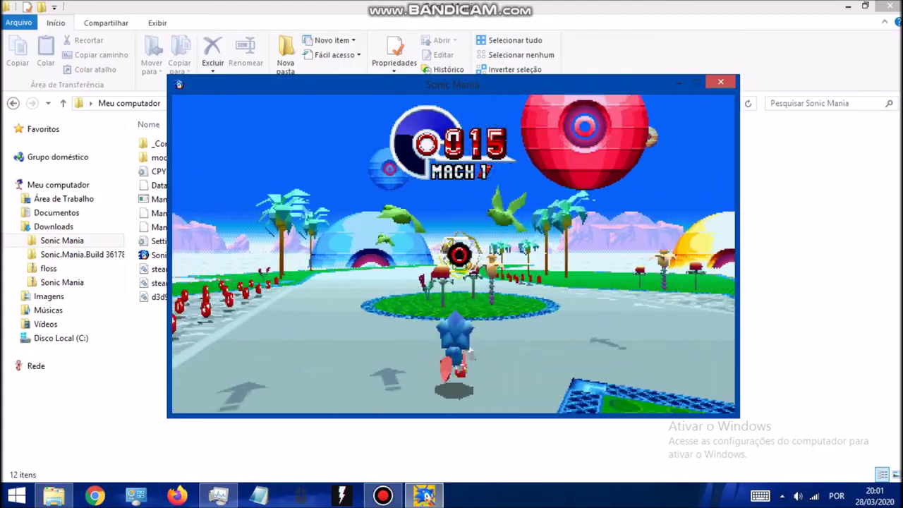
{"action": "key", "text": "a"}
{"action": "key", "text": "Left"}
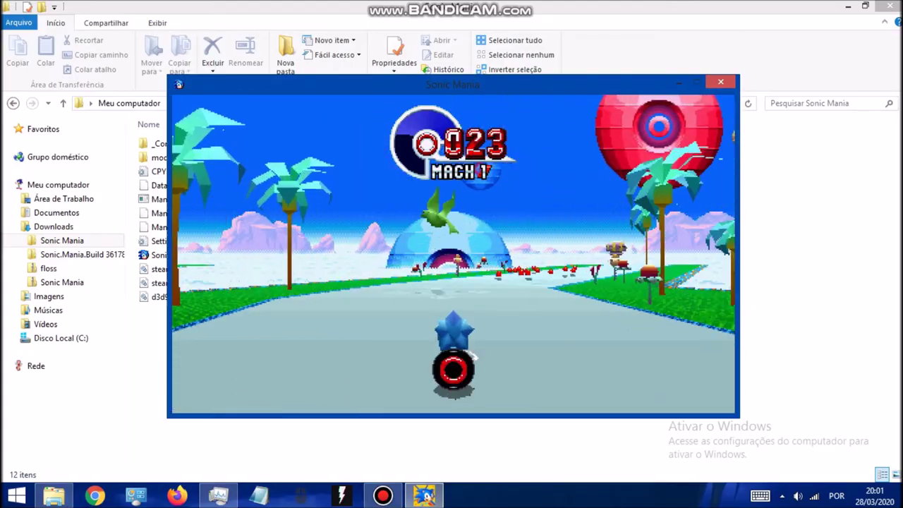
{"action": "key", "text": "Right"}
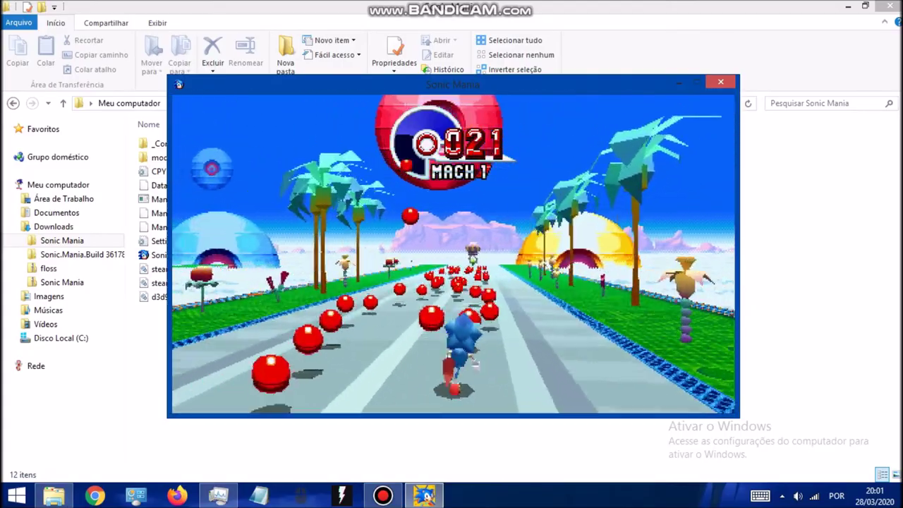
{"action": "key", "text": "Left"}
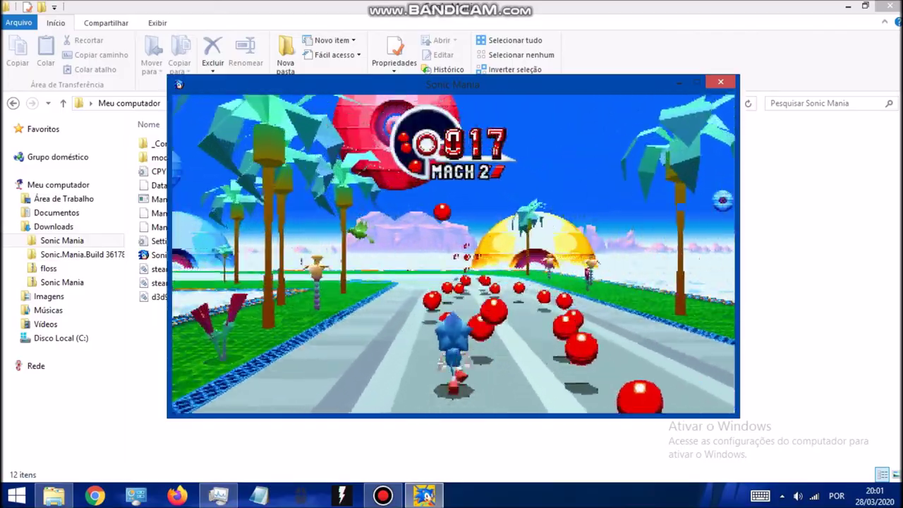
{"action": "key", "text": "Left"}
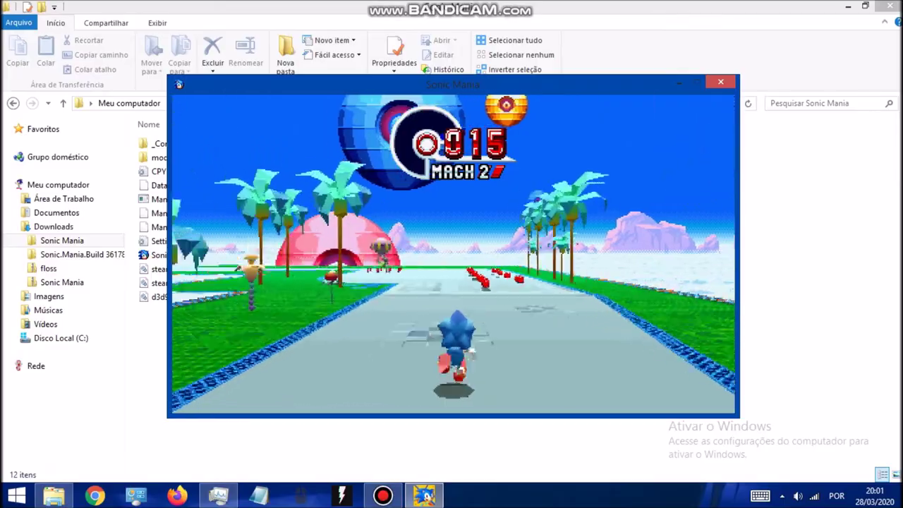
{"action": "key", "text": "Left"}
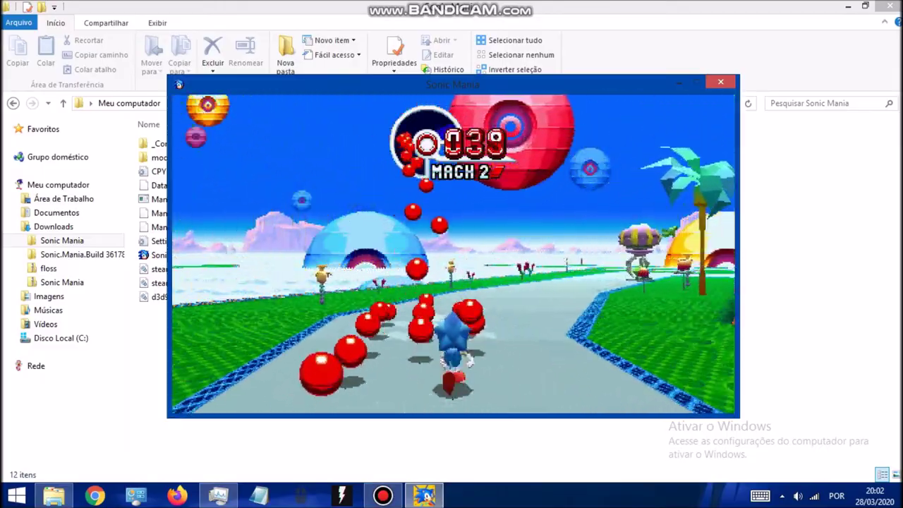
Step: Chase the UFO at Mach 2 through the track's bends, collecting more spheres and rings until the special stage ends
{"action": "key", "text": "Right"}
{"action": "key", "text": "Left"}
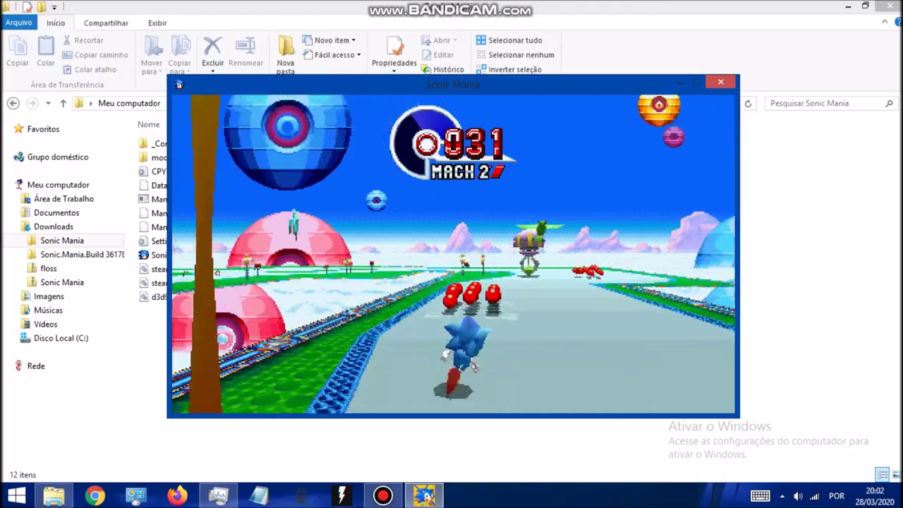
{"action": "key", "text": "Right"}
{"action": "key", "text": "Left"}
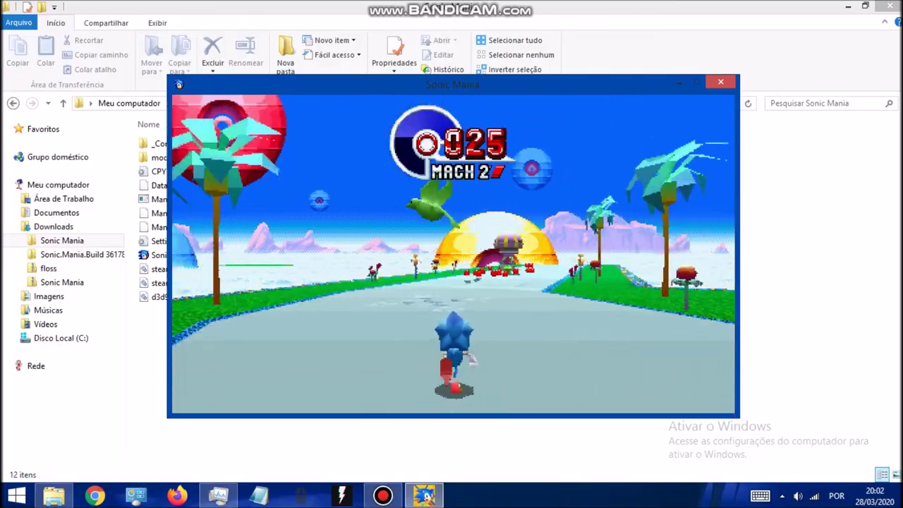
{"action": "key", "text": "Right"}
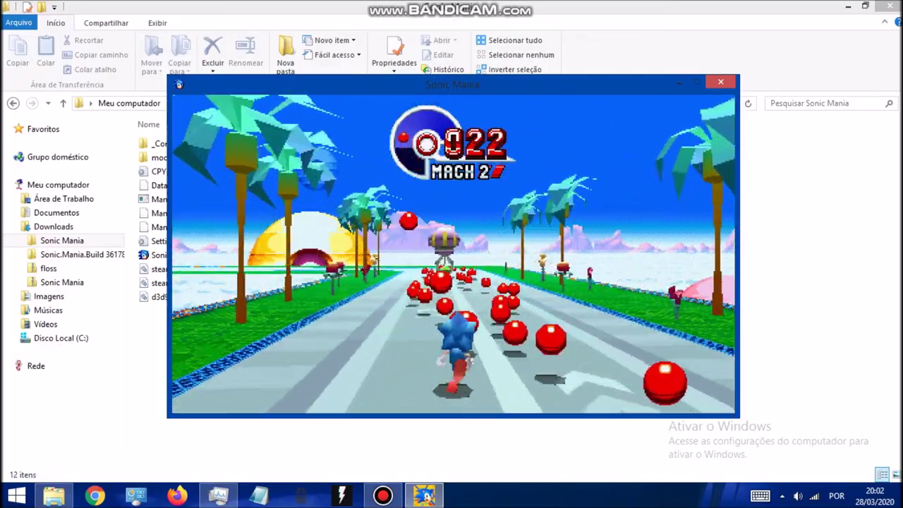
{"action": "key", "text": "Left"}
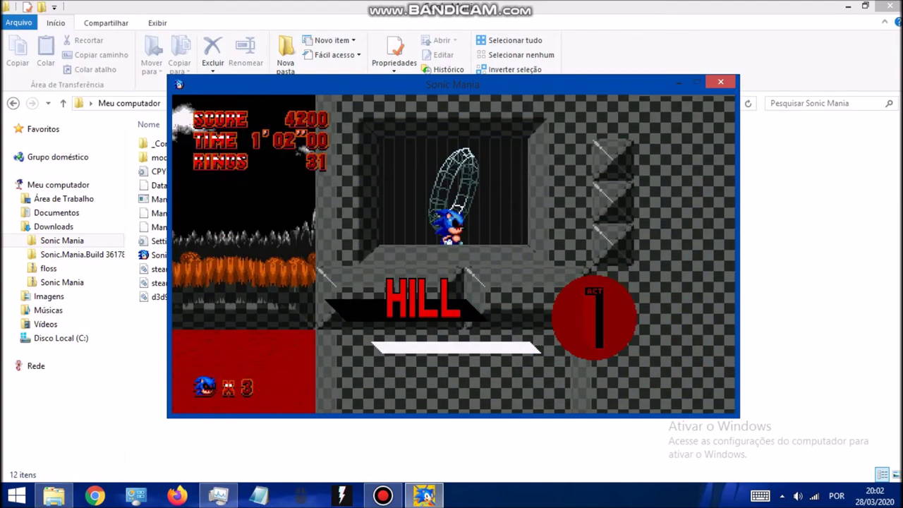
Step: Run Sonic out of the giant ring alcove, roll across the ledges and climb the slope while collecting rings
{"action": "key", "text": "Left"}
{"action": "key", "text": "a"}
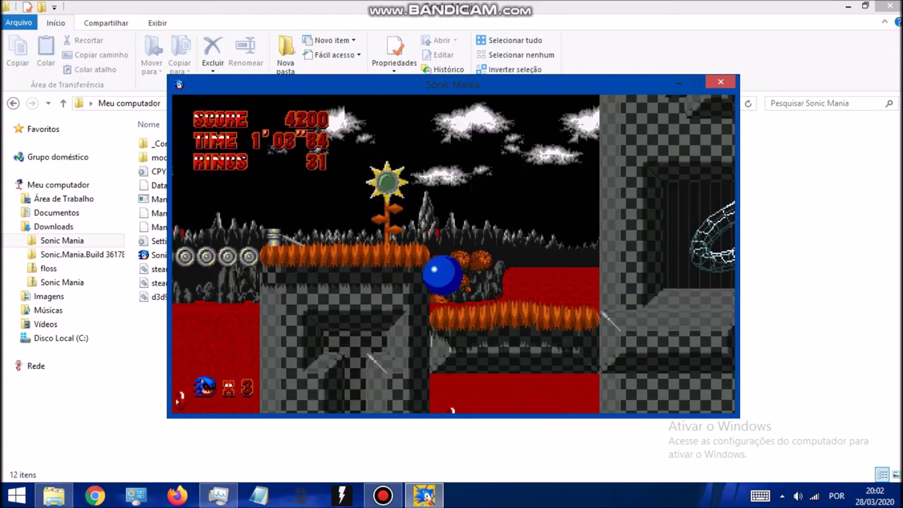
{"action": "key", "text": "Right"}
{"action": "key", "text": "Right"}
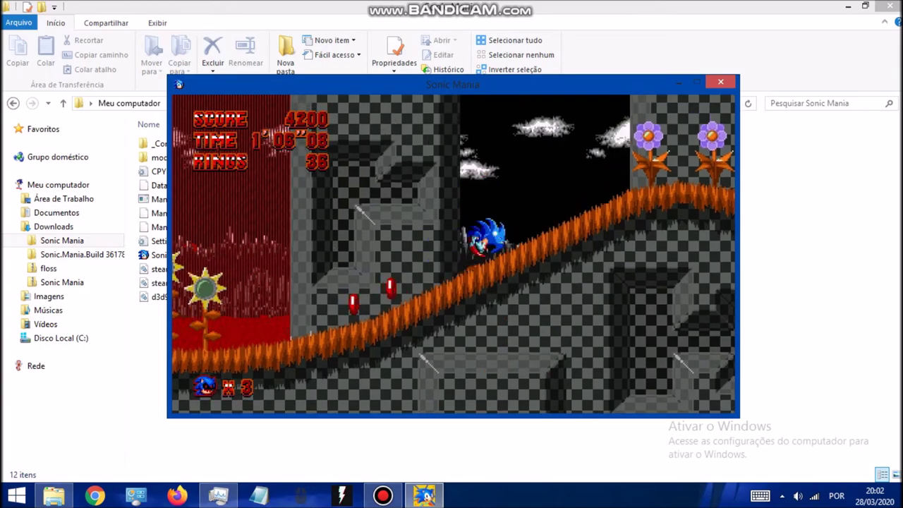
Step: Pick up the fire shield, run over the flower hill and jump past the monitor to reach the bonus stage
{"action": "key", "text": "a"}
{"action": "key", "text": "Left"}
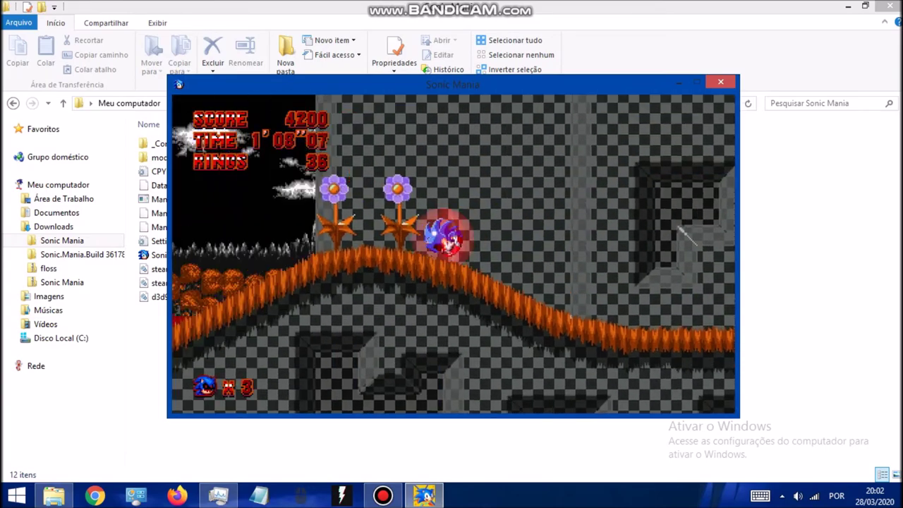
{"action": "key", "text": "Right"}
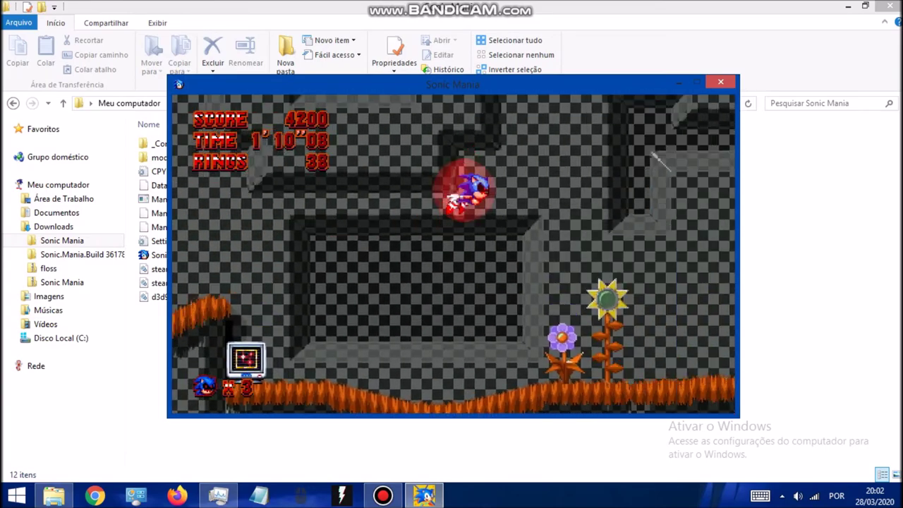
{"action": "key", "text": "Left"}
{"action": "key", "text": "a"}
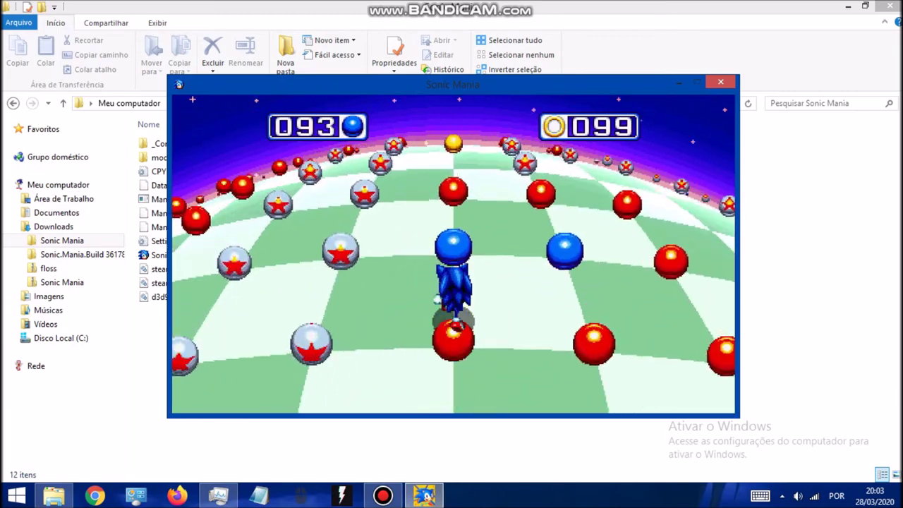
Step: Steer Sonic between the star bumpers and red spheres, collecting the first blue spheres and the rings along the lanes
{"action": "key", "text": "Right"}
{"action": "key", "text": "Right"}
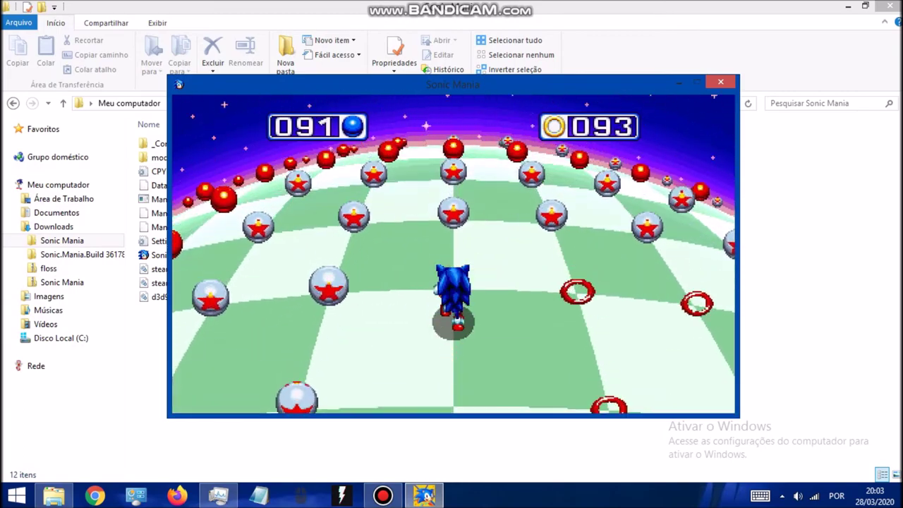
{"action": "key", "text": "Right"}
{"action": "key", "text": "Right"}
{"action": "key", "text": "Left"}
{"action": "key", "text": "Right"}
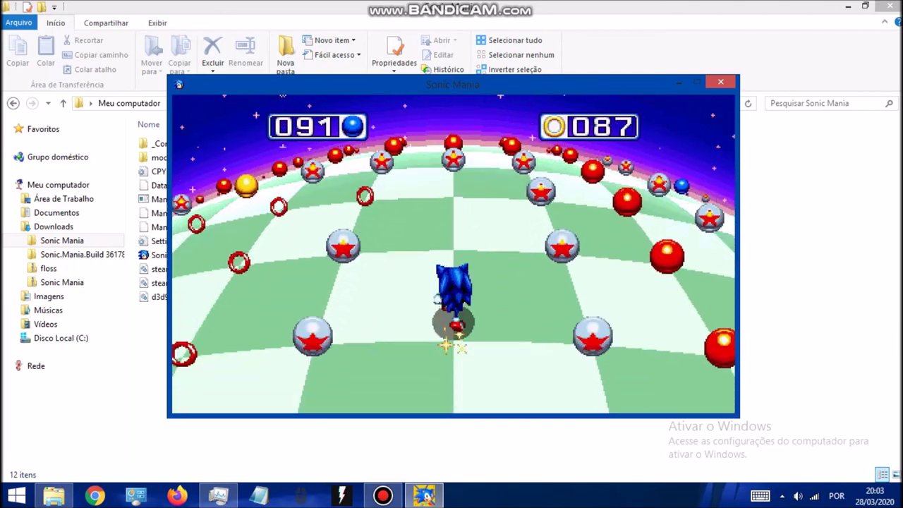
{"action": "key", "text": "Left"}
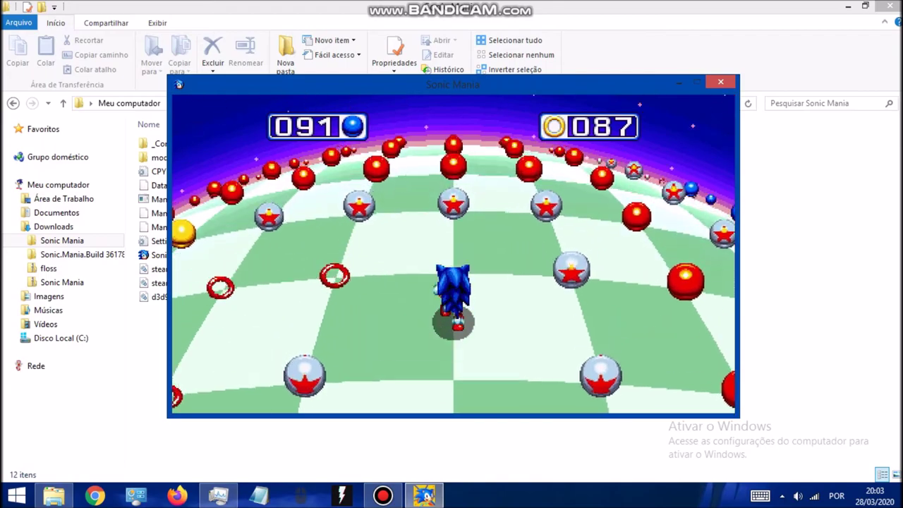
{"action": "key", "text": "Left"}
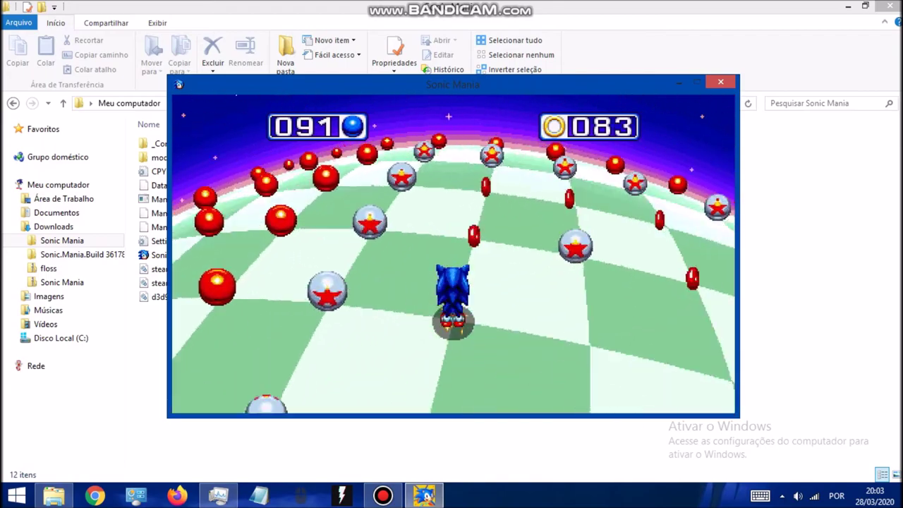
Step: Turn Sonic into the wide block of blue spheres and clear its rows, then collect the rings beyond it
{"action": "key", "text": "Right"}
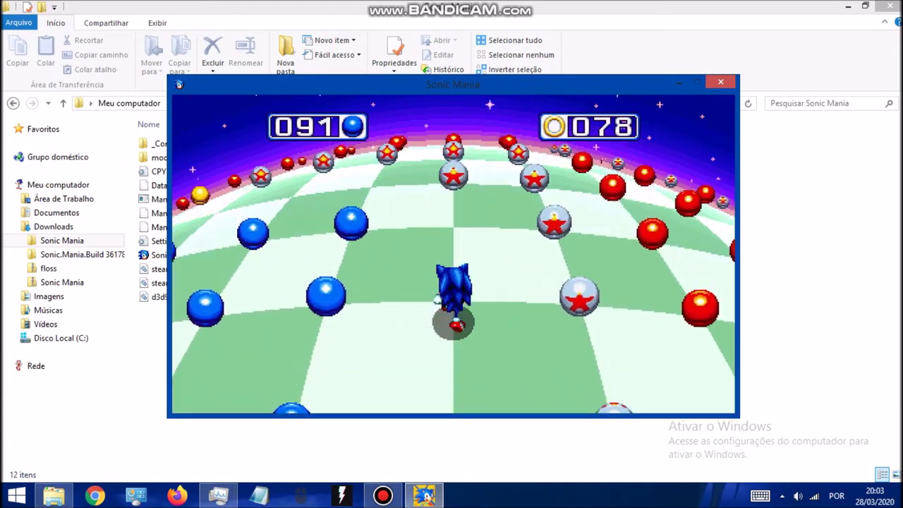
{"action": "key", "text": "Left"}
{"action": "key", "text": "Left"}
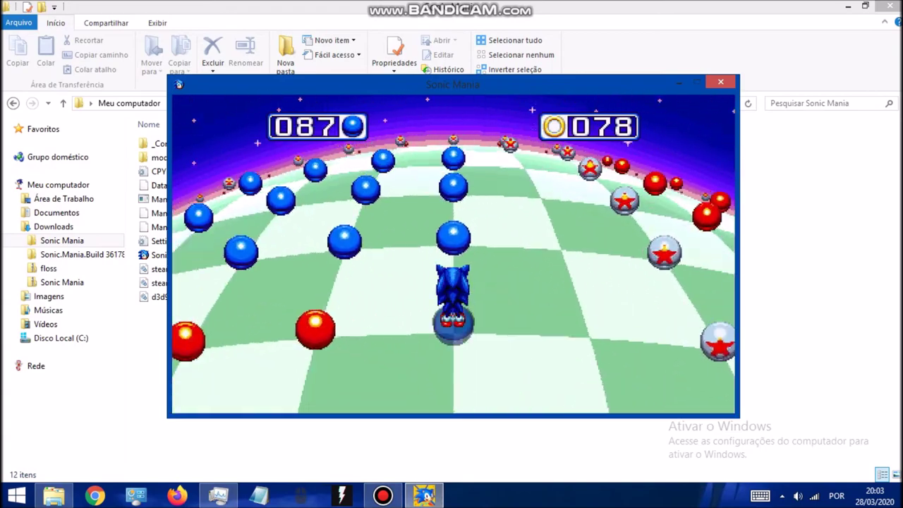
{"action": "key", "text": "Left"}
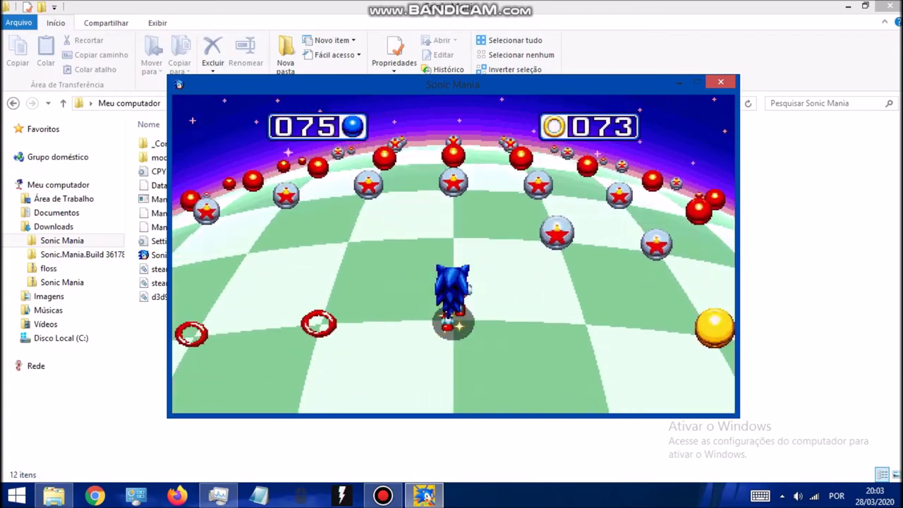
Step: Guide Sonic along the star bumper walls to collect more rings and the next group of blue spheres
{"action": "key", "text": "Left"}
{"action": "key", "text": "Left"}
{"action": "key", "text": "Right"}
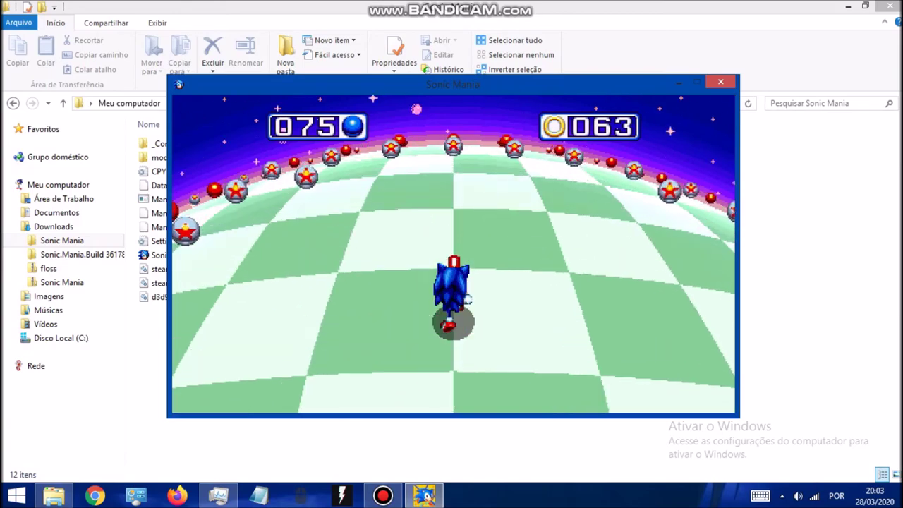
{"action": "key", "text": "Left"}
{"action": "key", "text": "Right"}
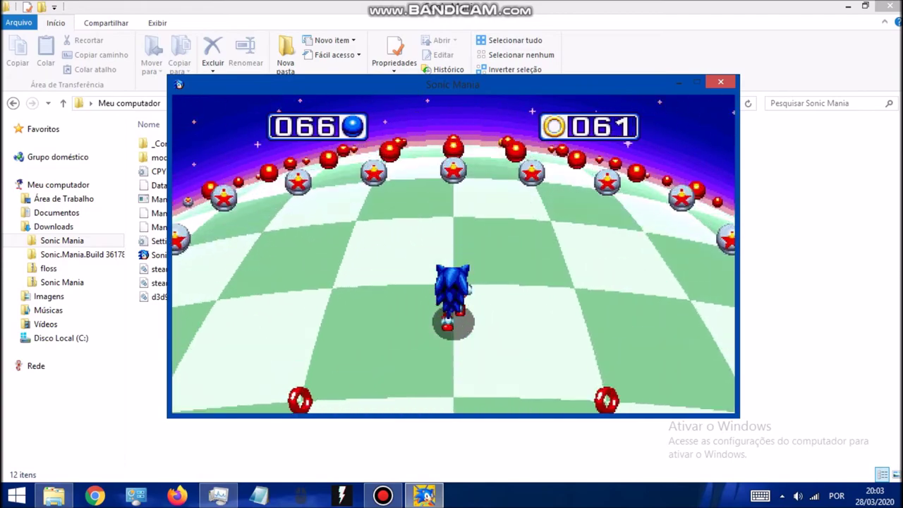
Step: Circle Sonic repeatedly around the open area enclosed by star bumpers to gather its rings
{"action": "key", "text": "Right"}
{"action": "key", "text": "Right"}
{"action": "key", "text": "Right"}
{"action": "key", "text": "Right"}
{"action": "key", "text": "Right"}
{"action": "key", "text": "Right"}
{"action": "key", "text": "Right"}
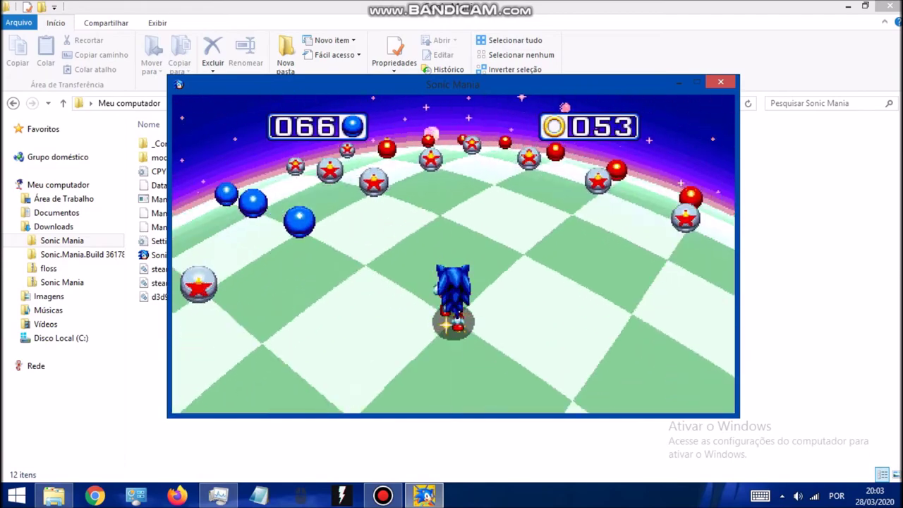
Step: Collect the row of blue spheres beside the star bumpers, then jump Sonic over the rows of red spheres
{"action": "key", "text": "Left"}
{"action": "key", "text": "Right"}
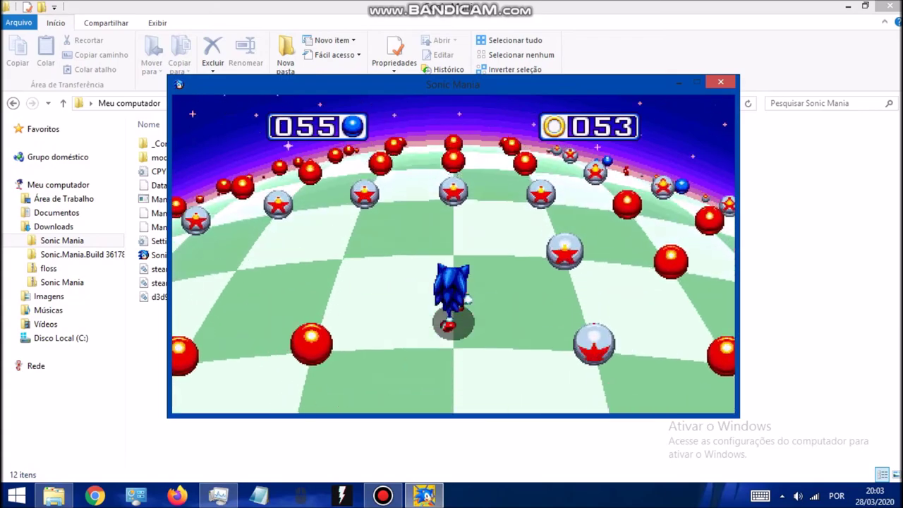
{"action": "key", "text": "Left"}
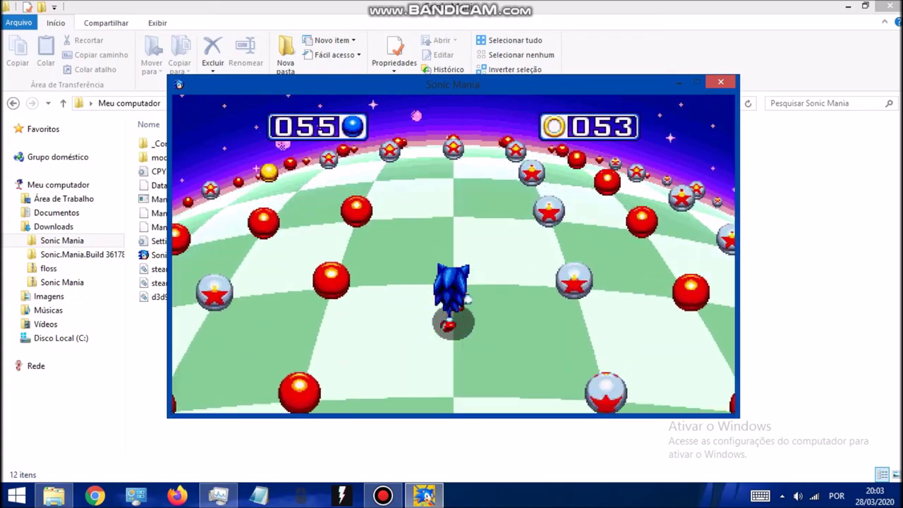
{"action": "key", "text": "Right"}
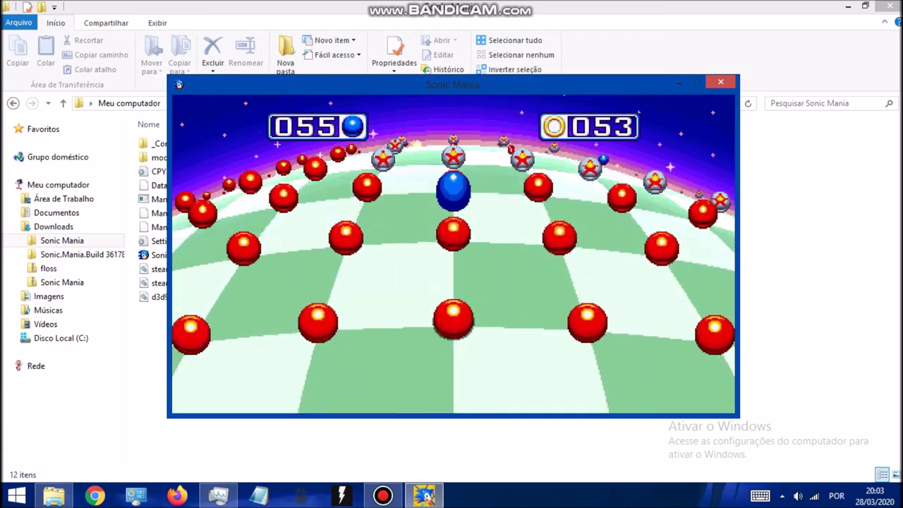
{"action": "key", "text": "Right"}
{"action": "key", "text": "Left"}
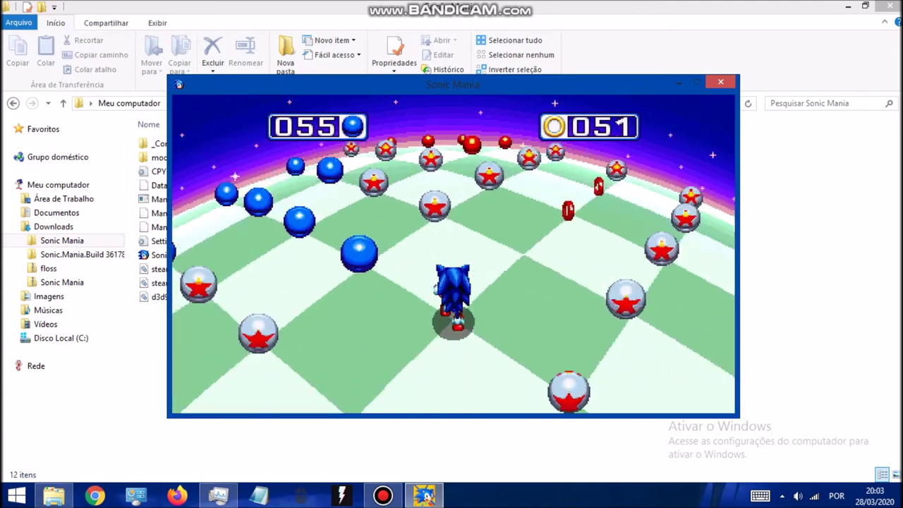
Step: Turn Sonic through the blue sphere rows behind the bumpers and sweep up the neighbouring block of rings
{"action": "key", "text": "Left"}
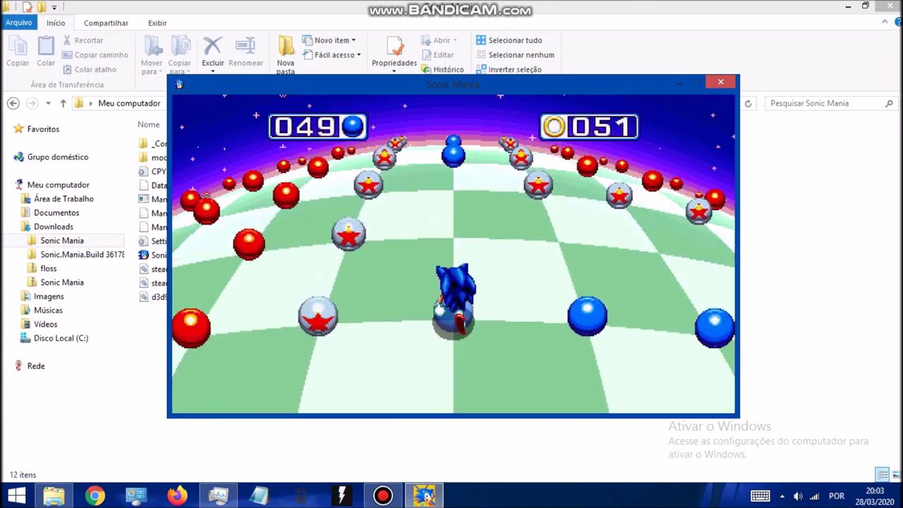
{"action": "key", "text": "Right"}
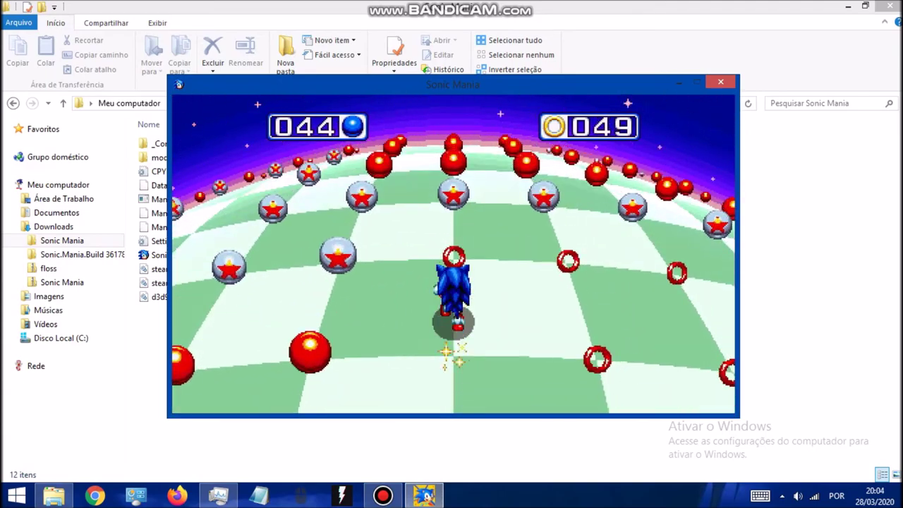
{"action": "key", "text": "Right"}
{"action": "key", "text": "Right"}
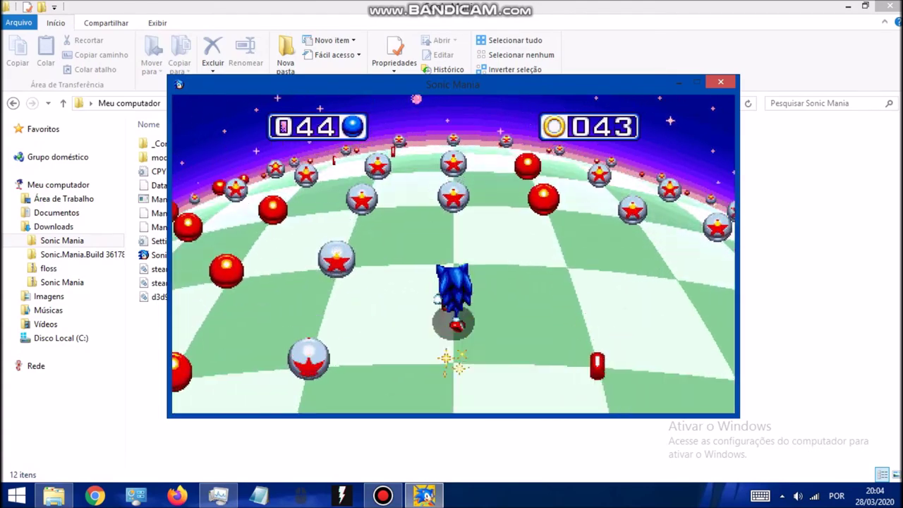
Step: Collect a few more blue spheres and jump through the narrow lane between star bumpers and red spheres
{"action": "key", "text": "Right"}
{"action": "key", "text": "Left"}
{"action": "key", "text": "Right"}
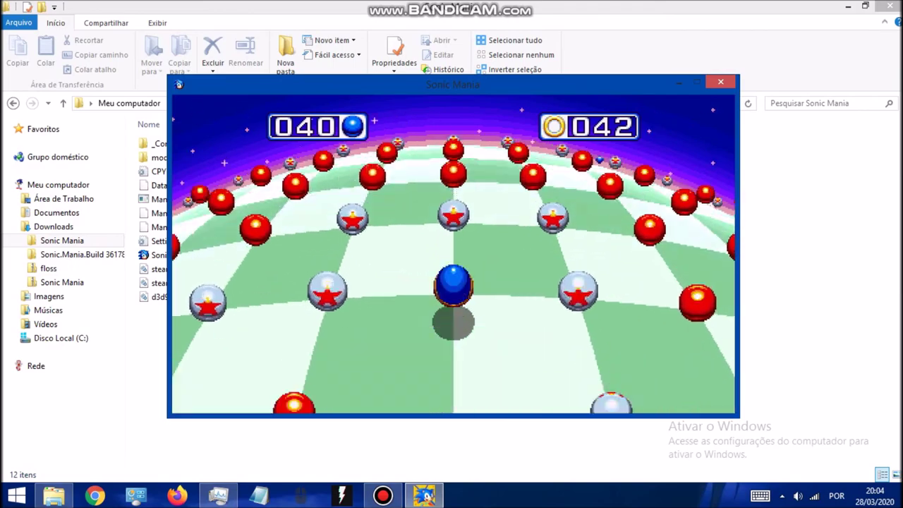
{"action": "key", "text": "Right"}
{"action": "key", "text": "Right"}
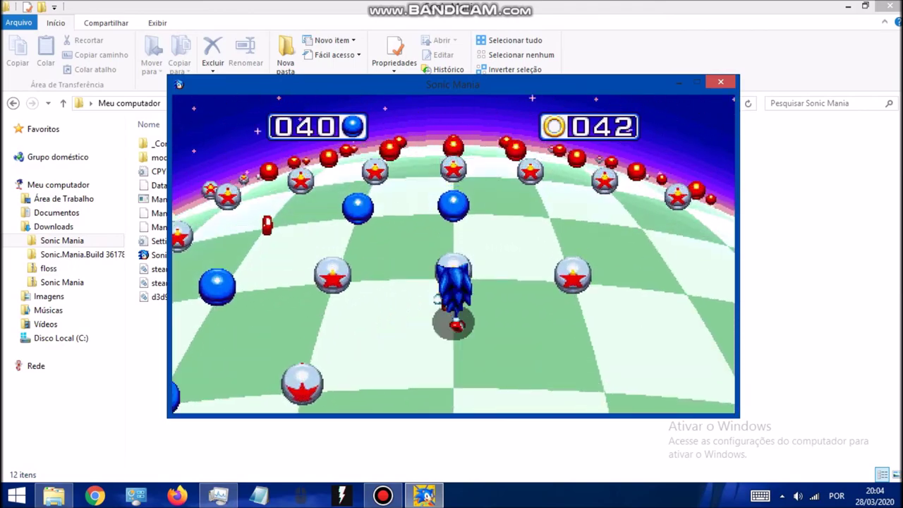
Step: Steer Sonic through the scattered blue spheres and star bumpers until the bonus stage ends
{"action": "key", "text": "Right"}
{"action": "key", "text": "Left"}
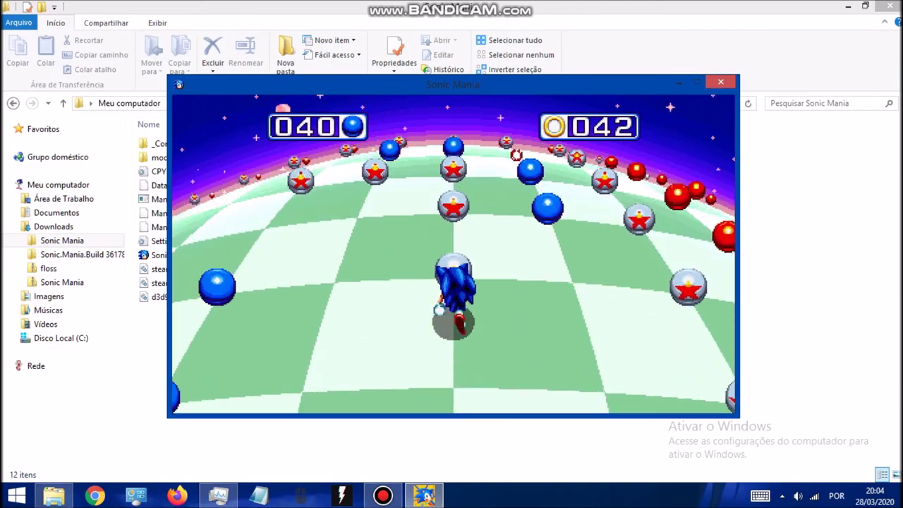
{"action": "key", "text": "Right"}
{"action": "key", "text": "Left"}
{"action": "key", "text": "Left"}
{"action": "key", "text": "Left"}
{"action": "key", "text": "Left"}
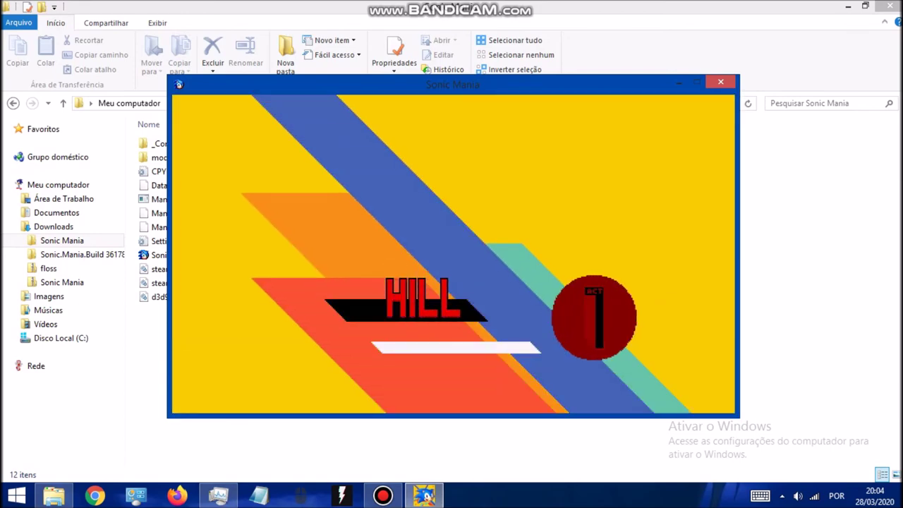
Step: Run Sonic with the fire shield through the palm tree area into the boss arena, then turn to face the boss
{"action": "key", "text": "Right"}
{"action": "key", "text": "a"}
{"action": "key", "text": "Right"}
{"action": "key", "text": "Right"}
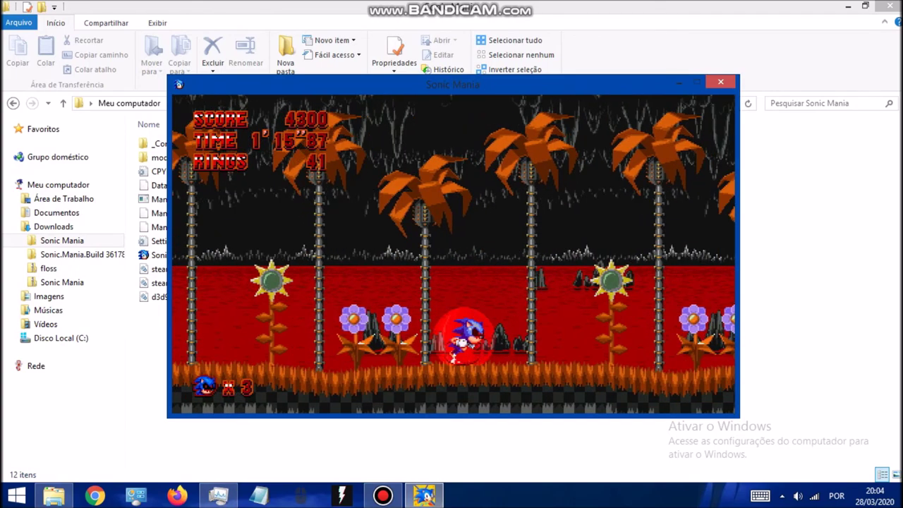
{"action": "key", "text": "Right"}
{"action": "key", "text": "Left"}
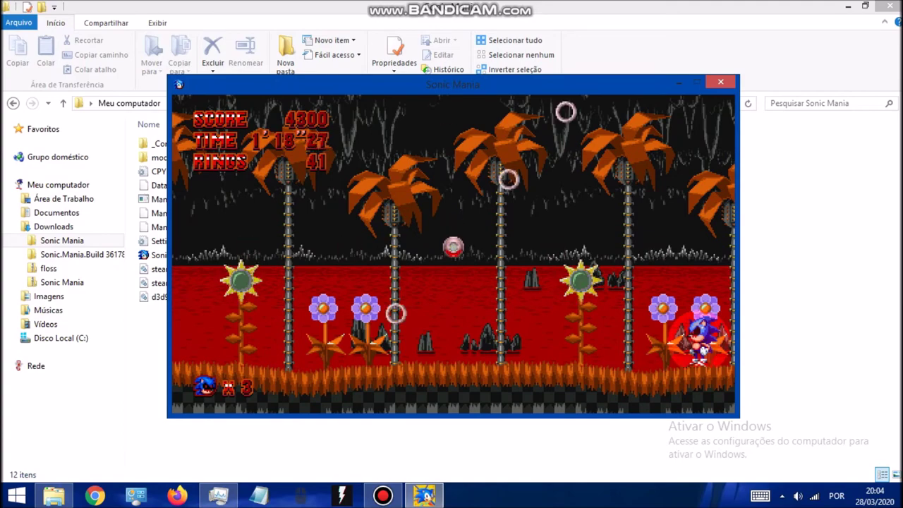
Step: Jump over to the chained twin-head boss and hit its unspiked lower head
{"action": "key", "text": "Left"}
{"action": "key", "text": "a"}
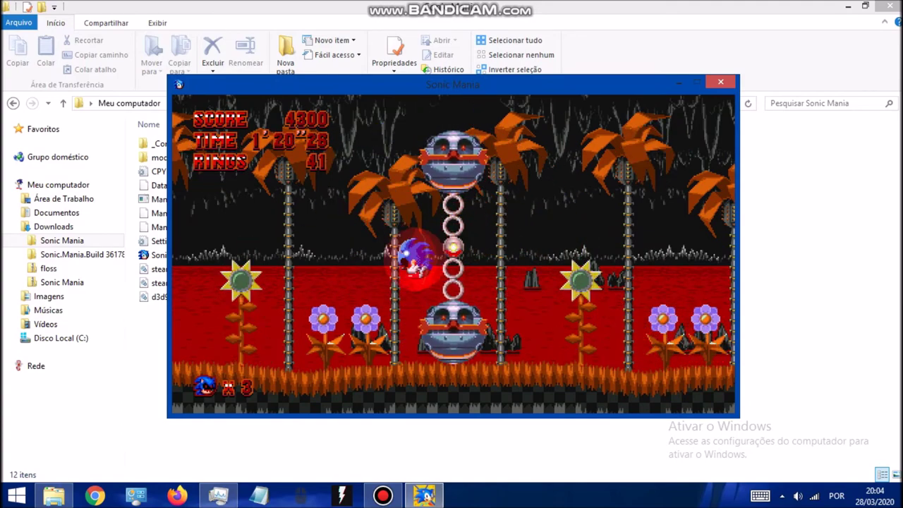
{"action": "key", "text": "Right"}
{"action": "key", "text": "a"}
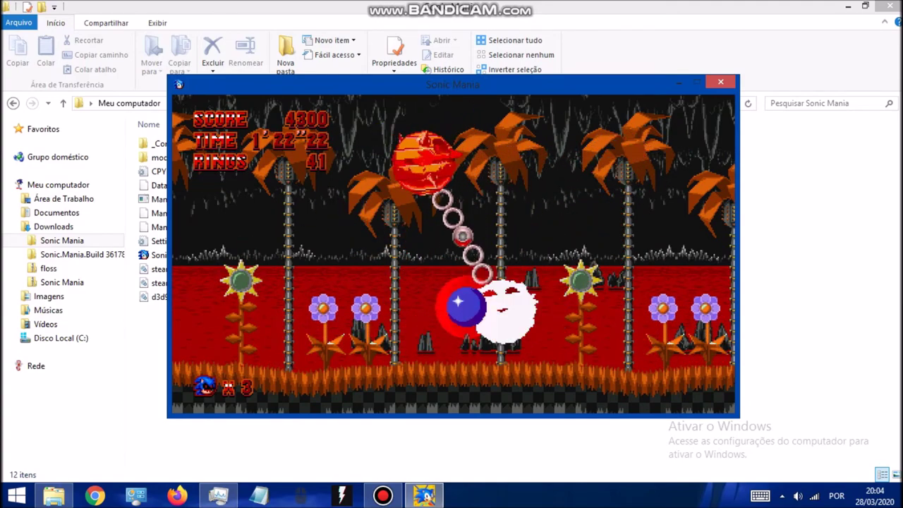
Step: Keep jumping at the swinging boss heads, then run back toward them after taking a hit from the spikes
{"action": "key", "text": "Left"}
{"action": "key", "text": "a"}
{"action": "key", "text": "Right"}
{"action": "key", "text": "a"}
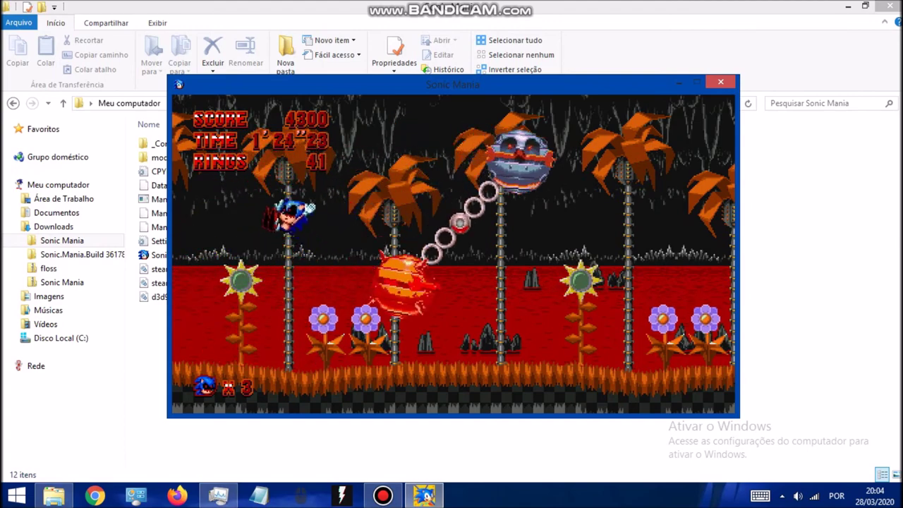
{"action": "key", "text": "Right"}
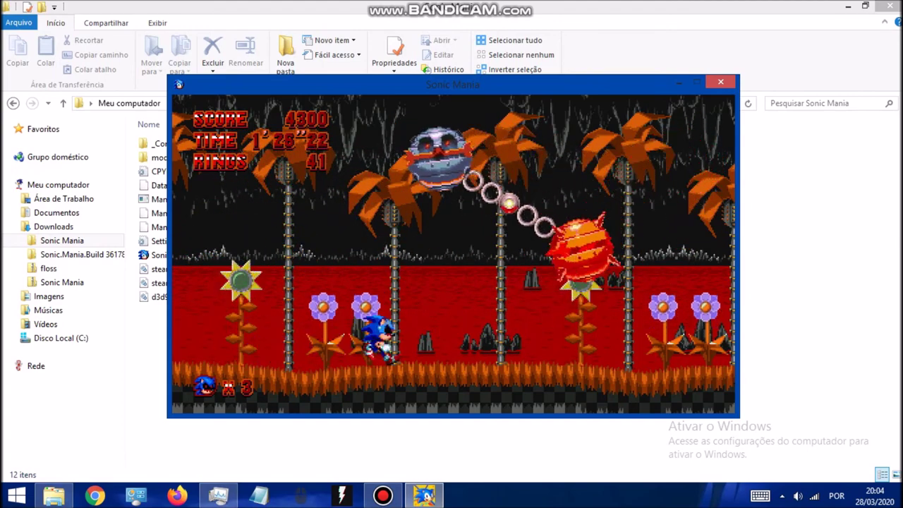
Step: Move Sonic back and forth beneath the swinging boss heads, charging a spin dash to roll across the arena
{"action": "key", "text": "Right"}
{"action": "key", "text": "Left"}
{"action": "key", "text": "Down"}
{"action": "key", "text": "a"}
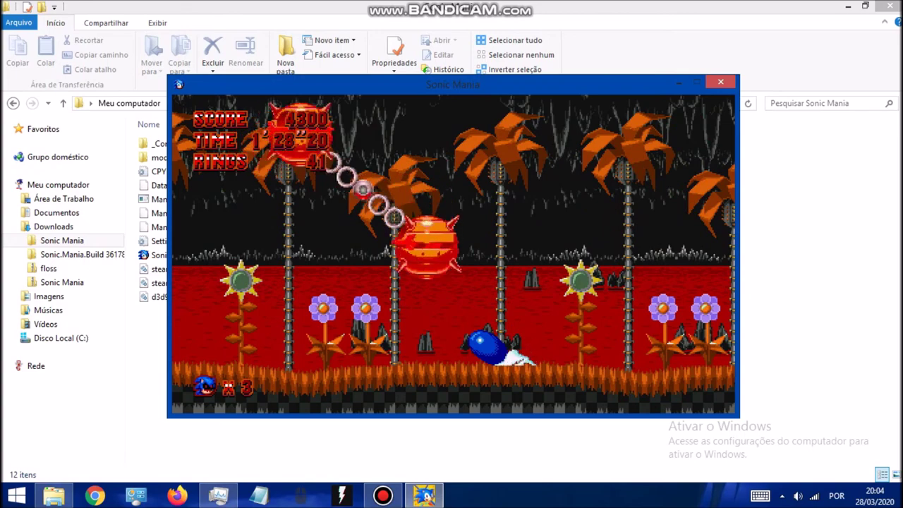
{"action": "key", "text": "Right"}
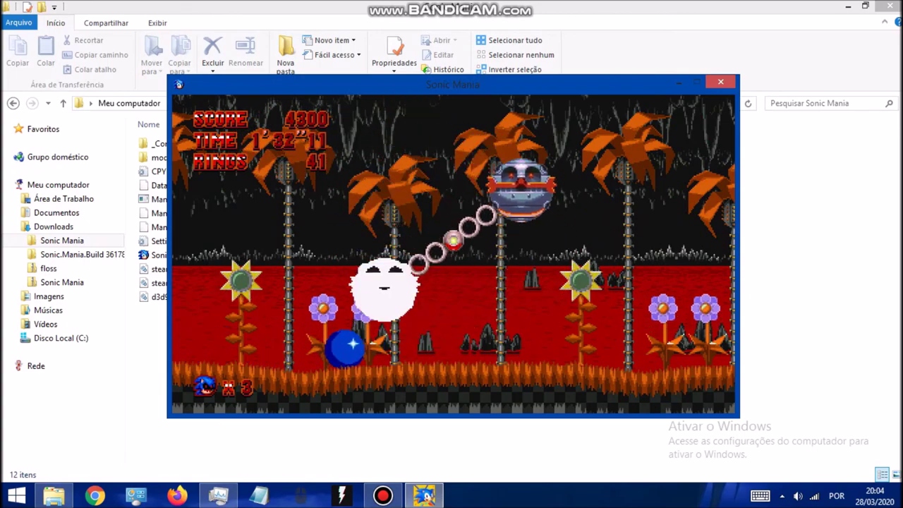
Step: Jump at the unspiked boss head and hit it until it explodes and the chain breaks apart
{"action": "key", "text": "Right"}
{"action": "key", "text": "a"}
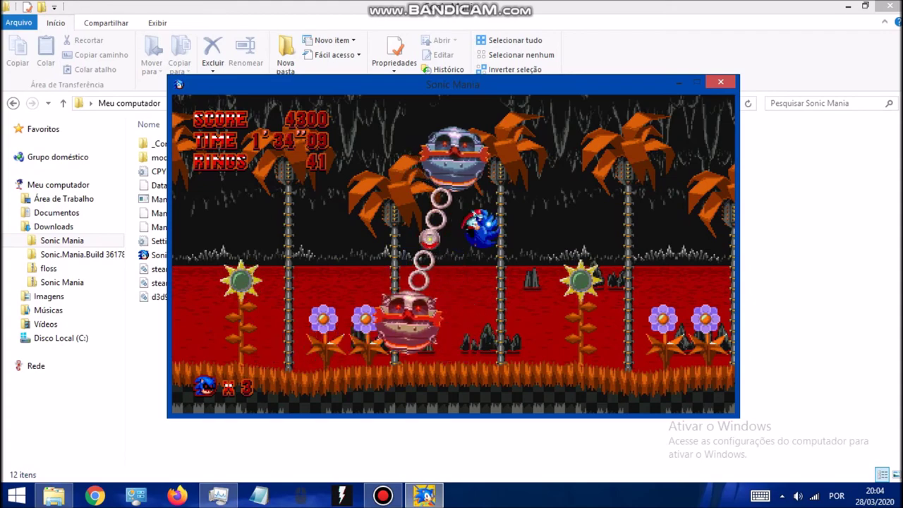
{"action": "key", "text": "Left"}
{"action": "key", "text": "a"}
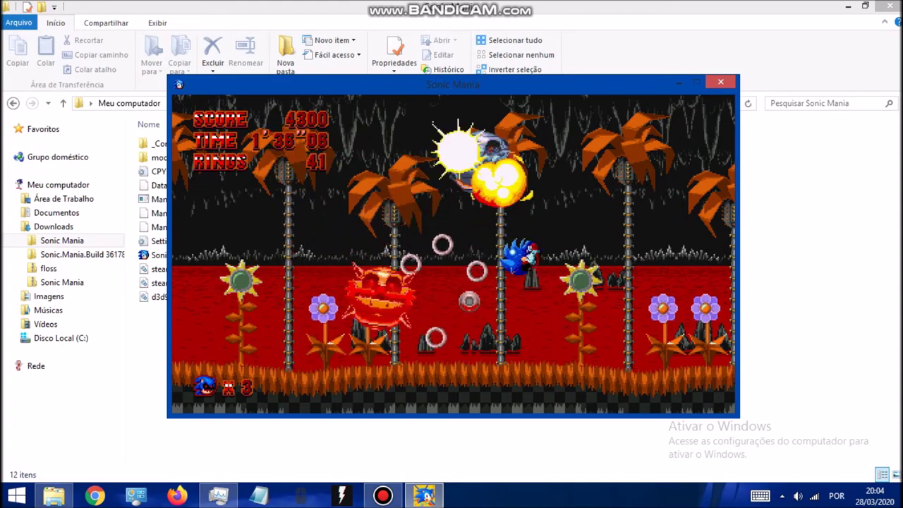
Step: Chase the remaining spiked boss head, jump at it until it is destroyed, and gather scattered rings
{"action": "key", "text": "Left"}
{"action": "key", "text": "a"}
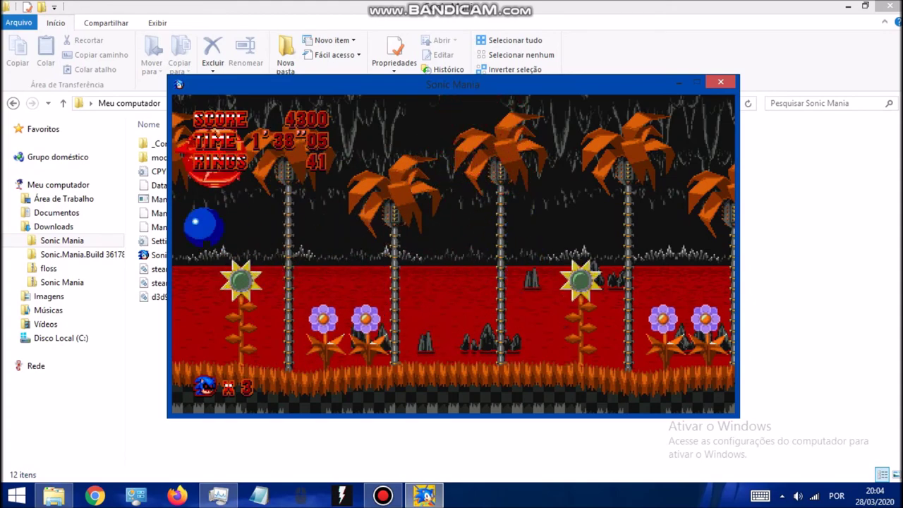
{"action": "key", "text": "a"}
{"action": "key", "text": "Right"}
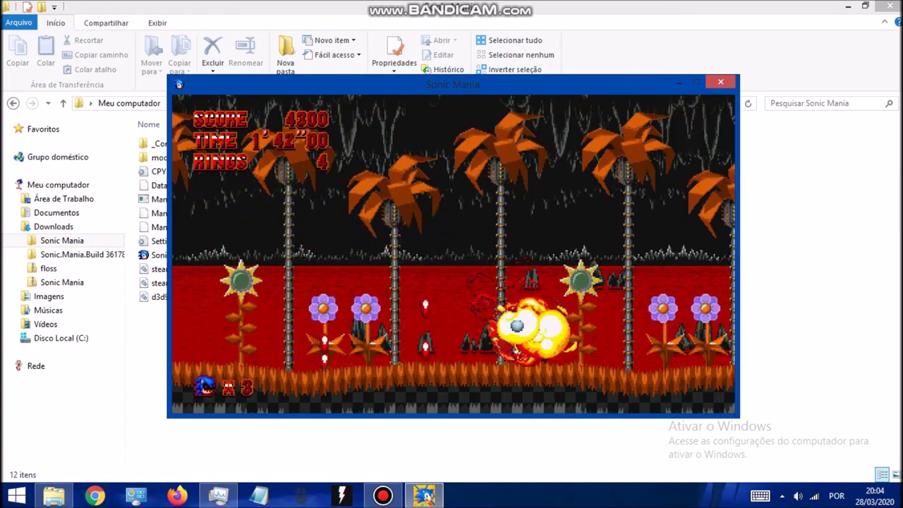
{"action": "key", "text": "Left"}
{"action": "key", "text": "Right"}
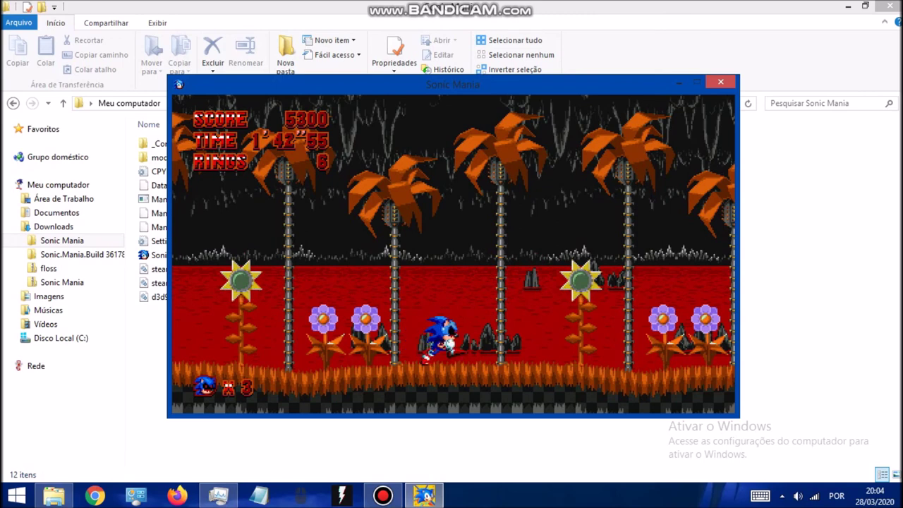
Step: Run and jump around the cleared boss arena until the act's results are tallied, and close the game
{"action": "key", "text": "Left"}
{"action": "key", "text": "Right"}
{"action": "key", "text": "a"}
{"action": "key", "text": "a"}
{"action": "key", "text": "Left"}
{"action": "key", "text": "Right"}
{"action": "key", "text": "a"}
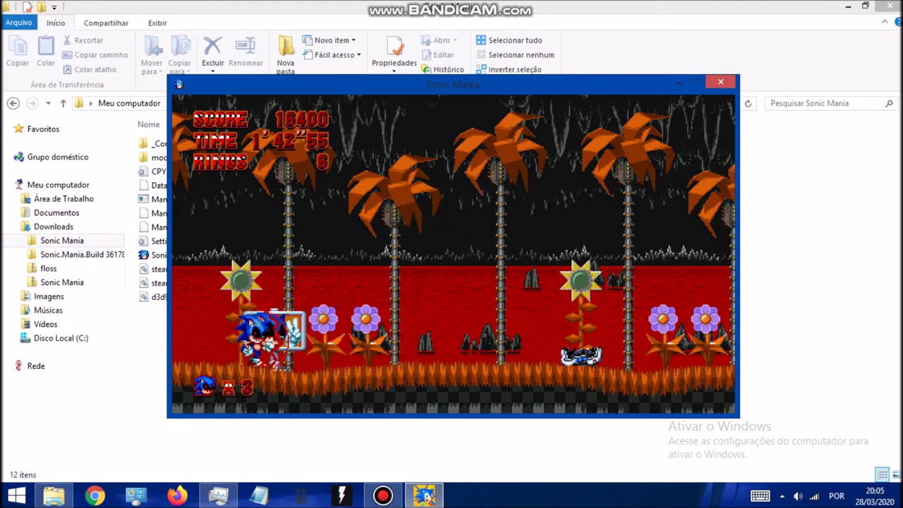
{"action": "key", "text": "alt+F4"}
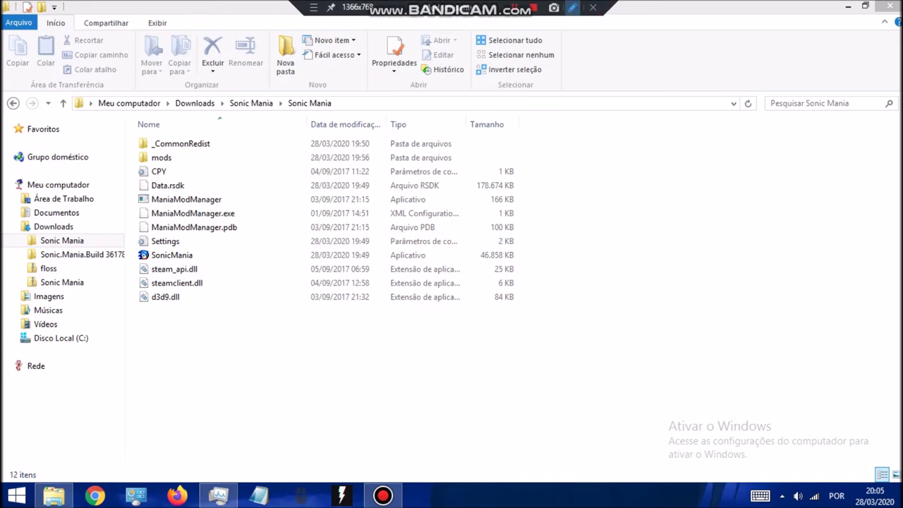
Step: Open the recorder's on-screen drawing tools and set the drawing color to red
{"action": "left_click", "coordinate": [572, 8]}
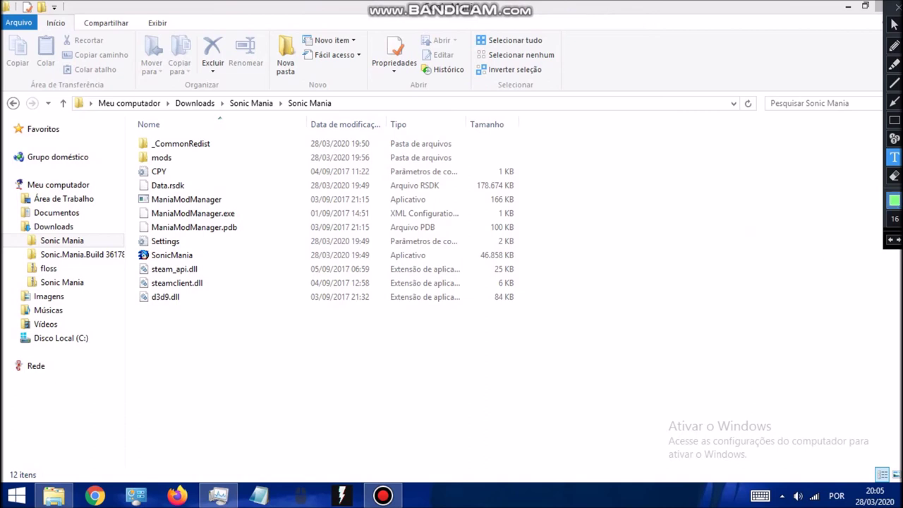
{"action": "left_click", "coordinate": [895, 201]}
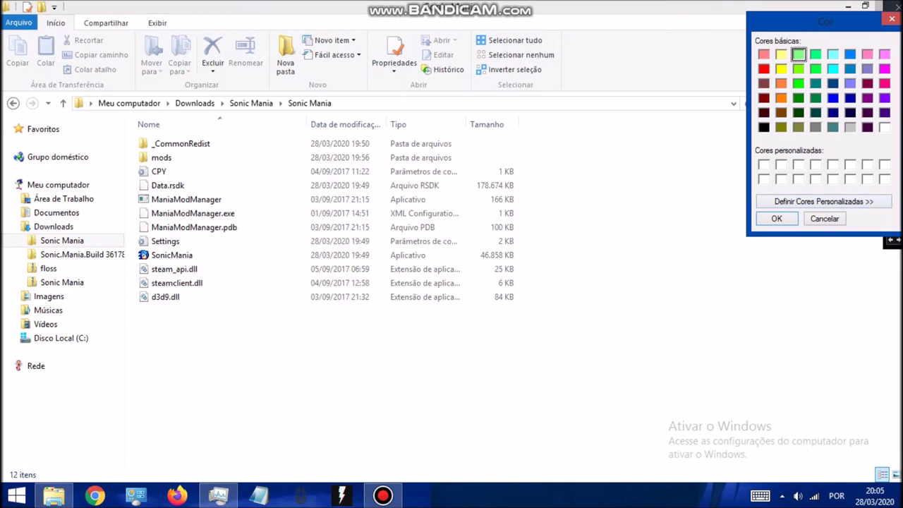
{"action": "left_click", "coordinate": [776, 218]}
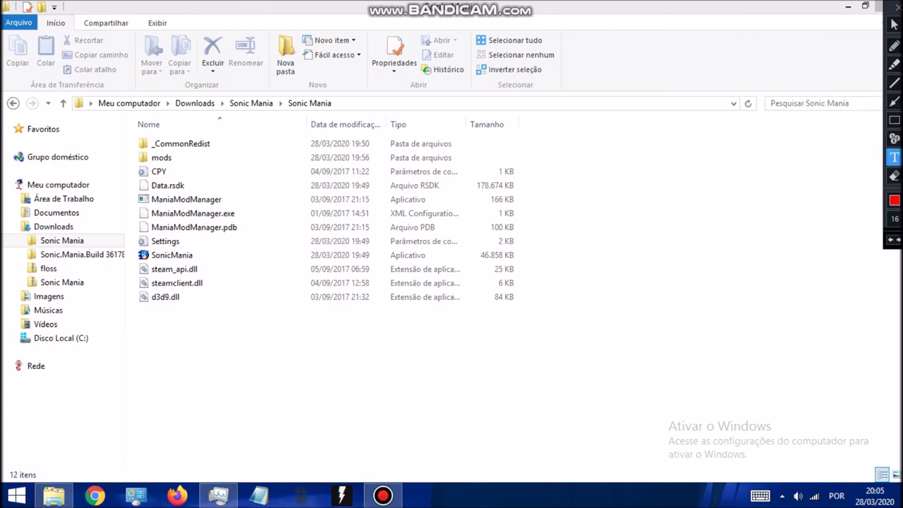
Step: Add the text note "Bye Youtube I Hope You Enjoyed My Tutorial!" beside the file list and close the drawing tools
{"action": "left_click", "coordinate": [894, 157]}
{"action": "type", "text": "Bye Youtube I Ho"}
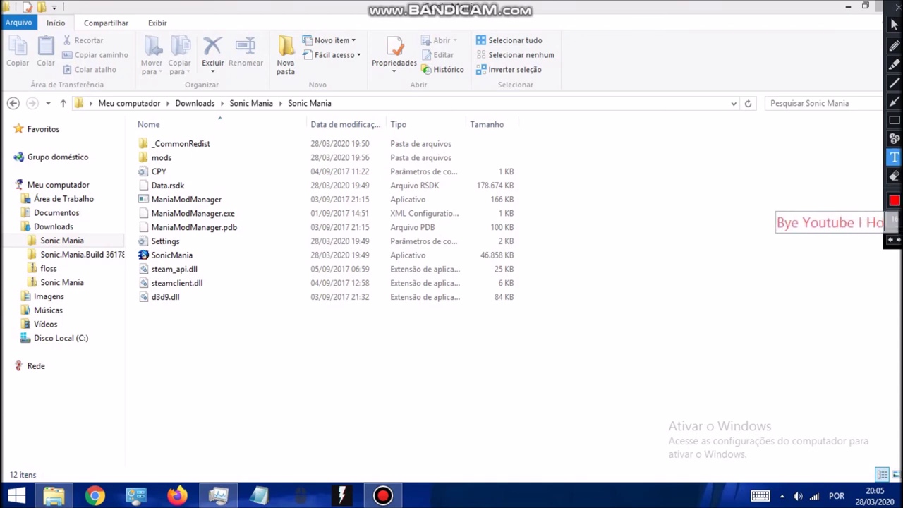
{"action": "type", "text": "pe YOuou Enjoyed My Tutorial!"}
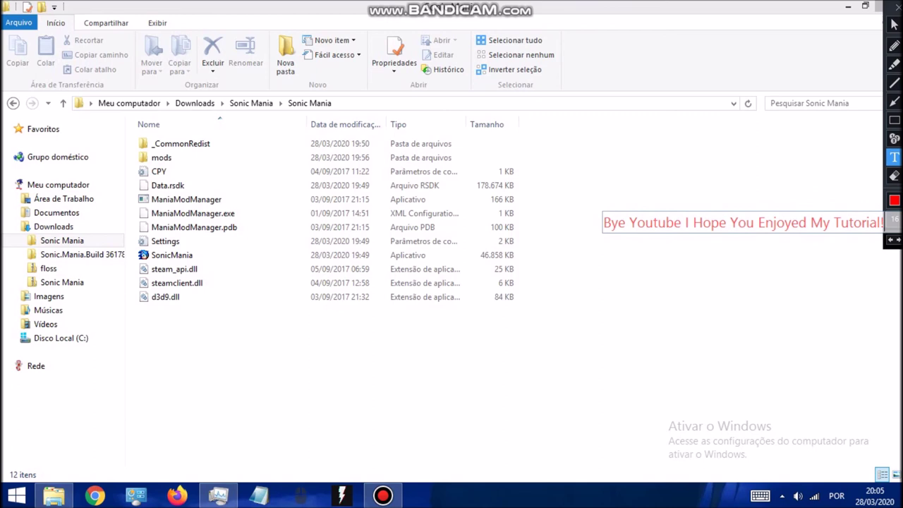
{"action": "key", "text": "Return"}
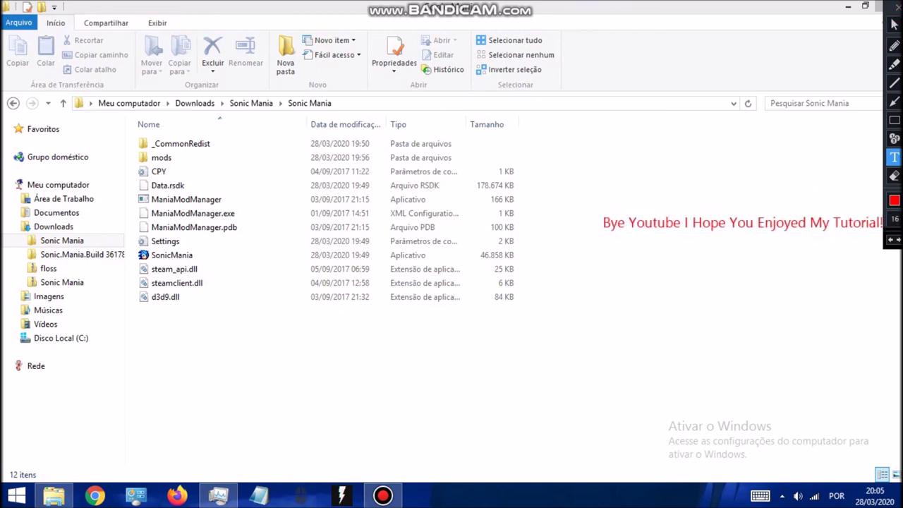
{"action": "left_click", "coordinate": [898, 7]}
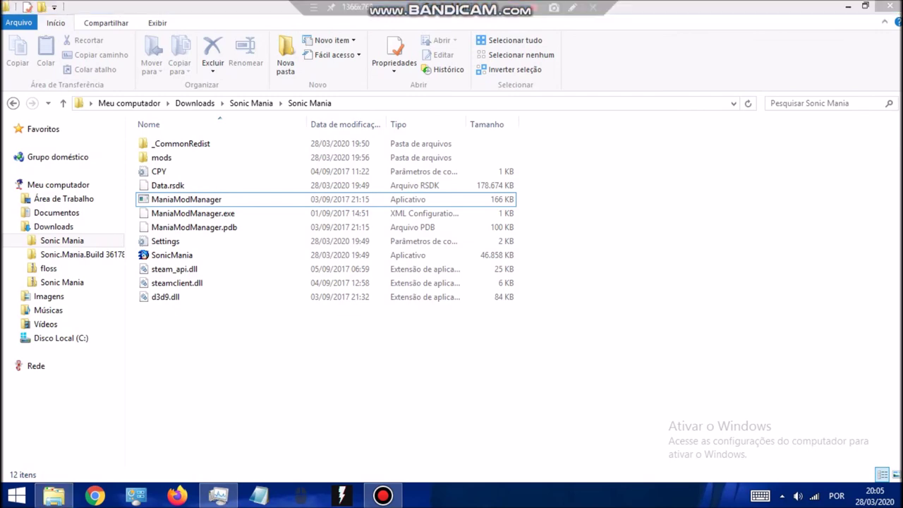